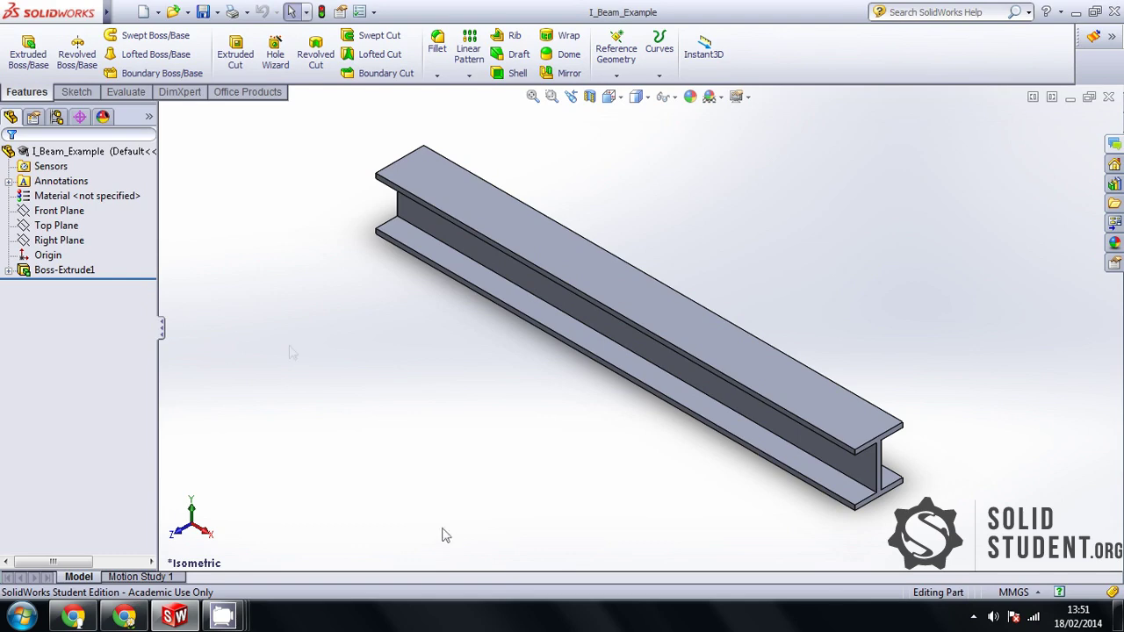
# - Enable the SolidWorks Simulation add-in for the current session
pyautogui.moveTo(107, 12)
pyautogui.click(253, 12)
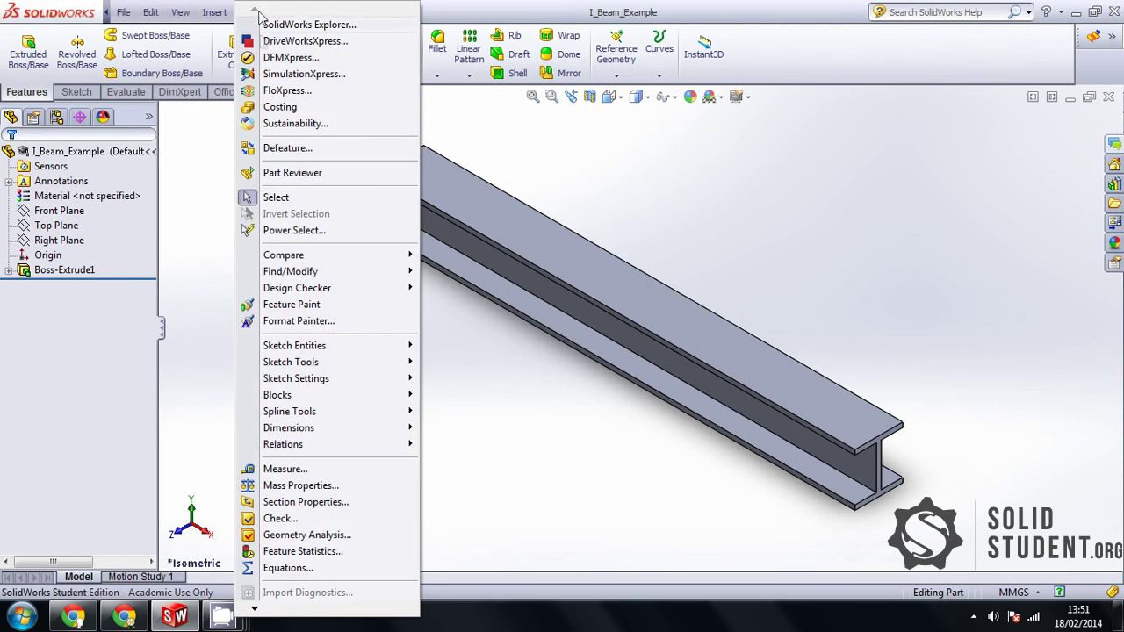
pyautogui.moveTo(286, 604)
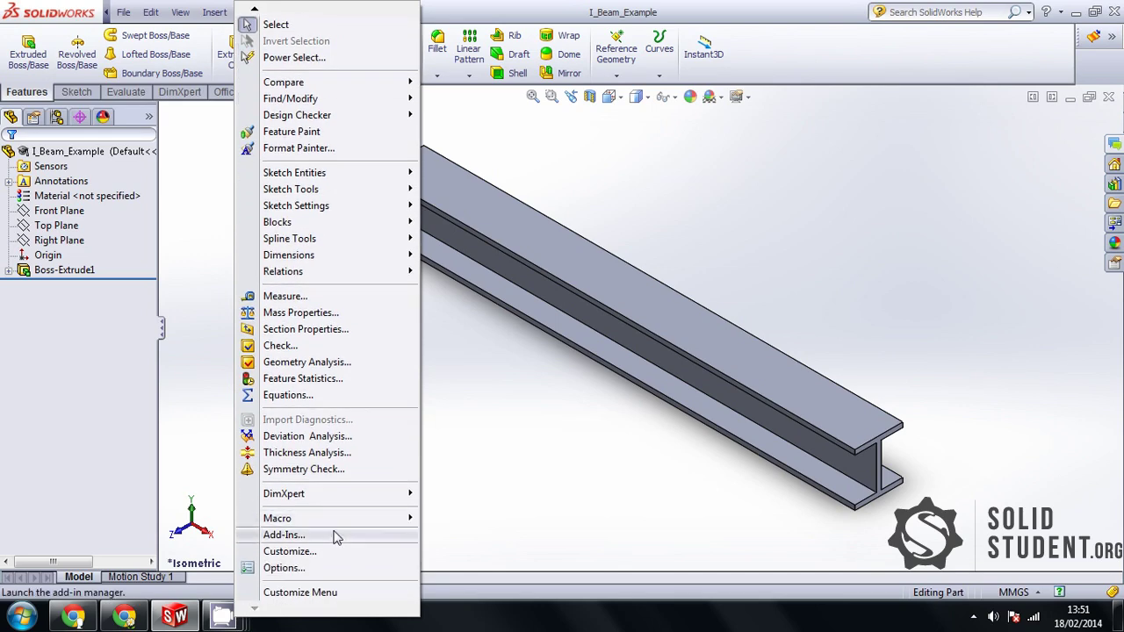
pyautogui.click(334, 537)
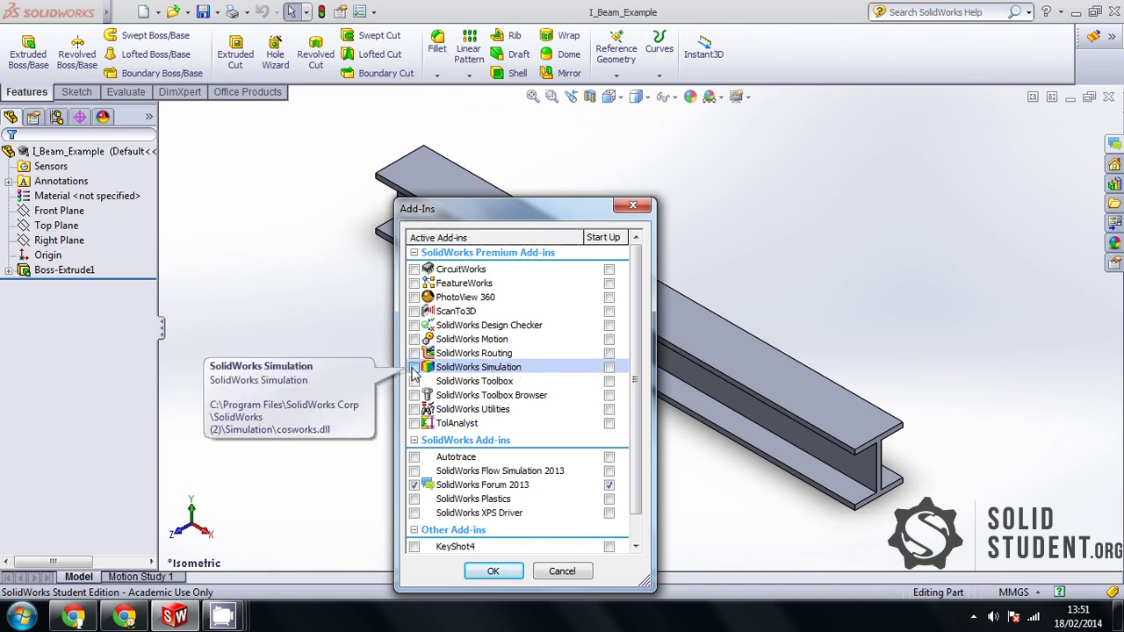
pyautogui.click(414, 368)
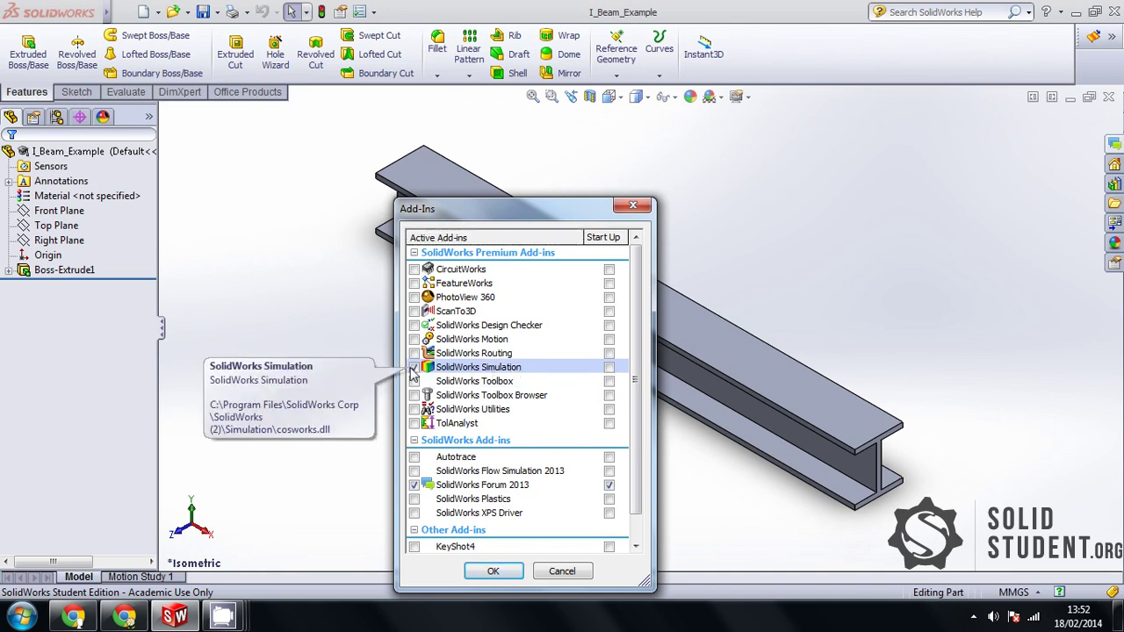
pyautogui.click(494, 572)
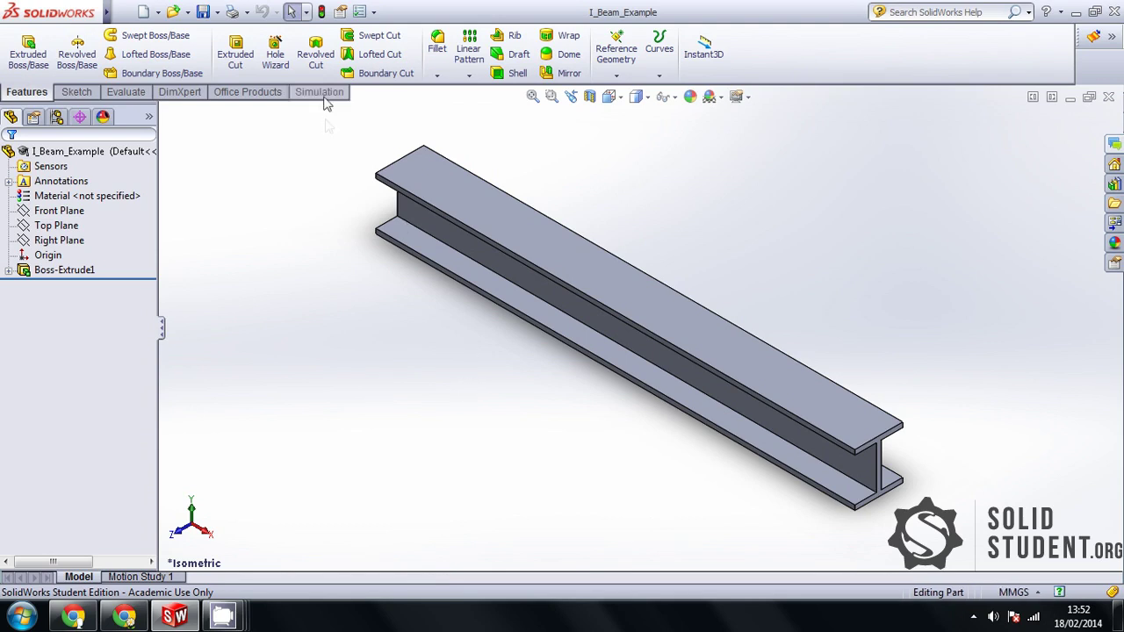
# - Create a new static simulation study named "I Beam Example 1"
pyautogui.click(316, 93)
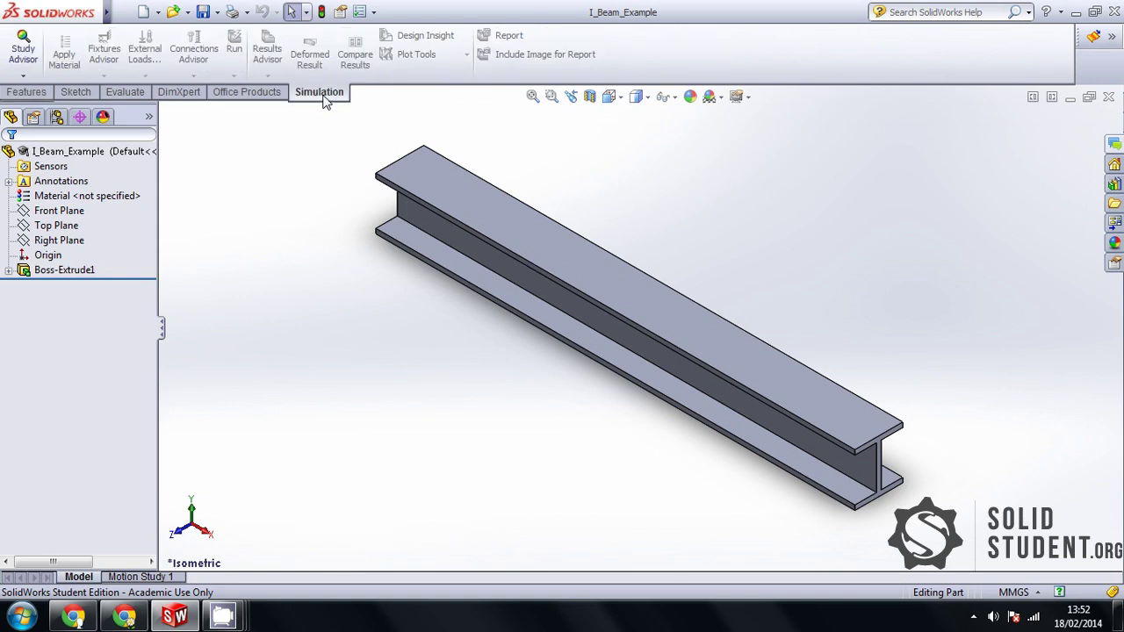
pyautogui.click(23, 75)
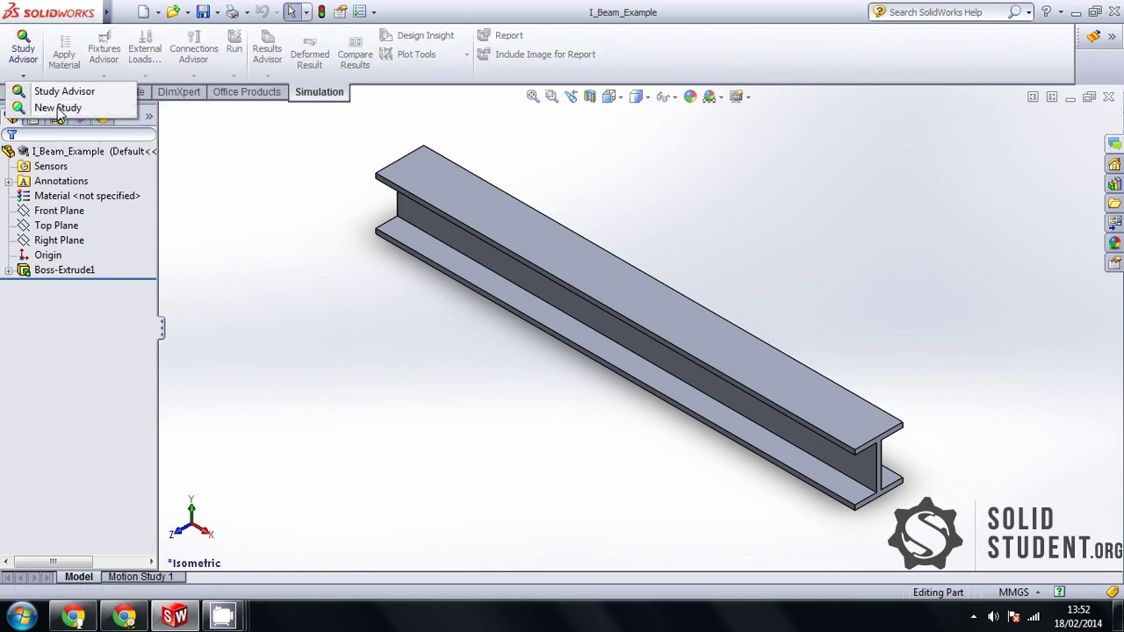
pyautogui.click(58, 108)
pyautogui.moveTo(101, 270); pyautogui.dragTo(33, 269)
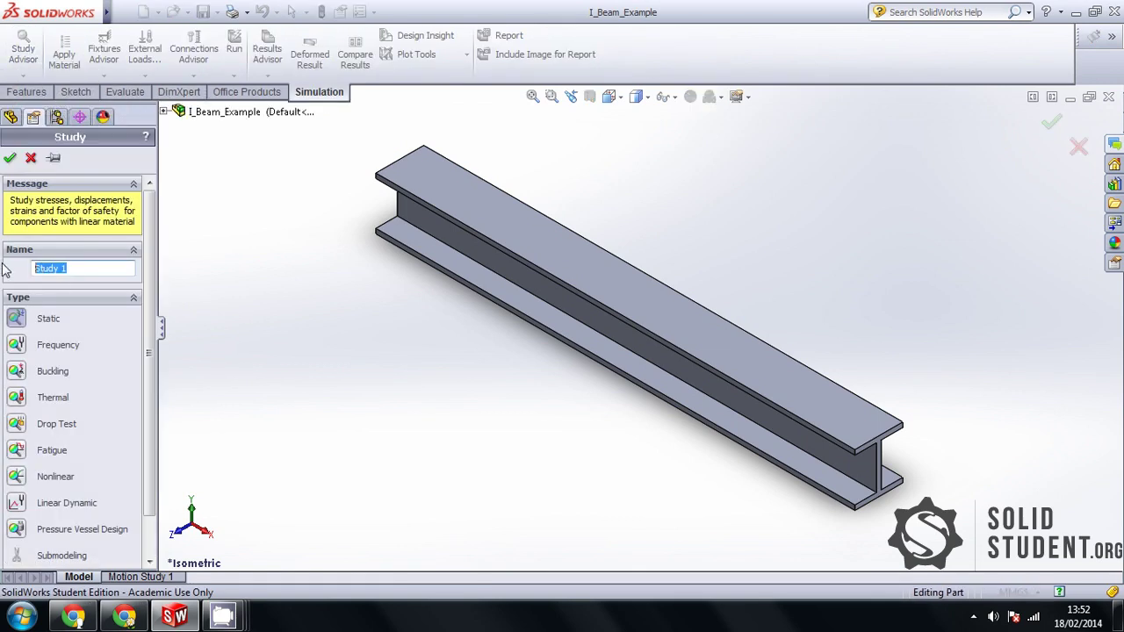
pyautogui.write('I b')
pyautogui.write('eam Exam')
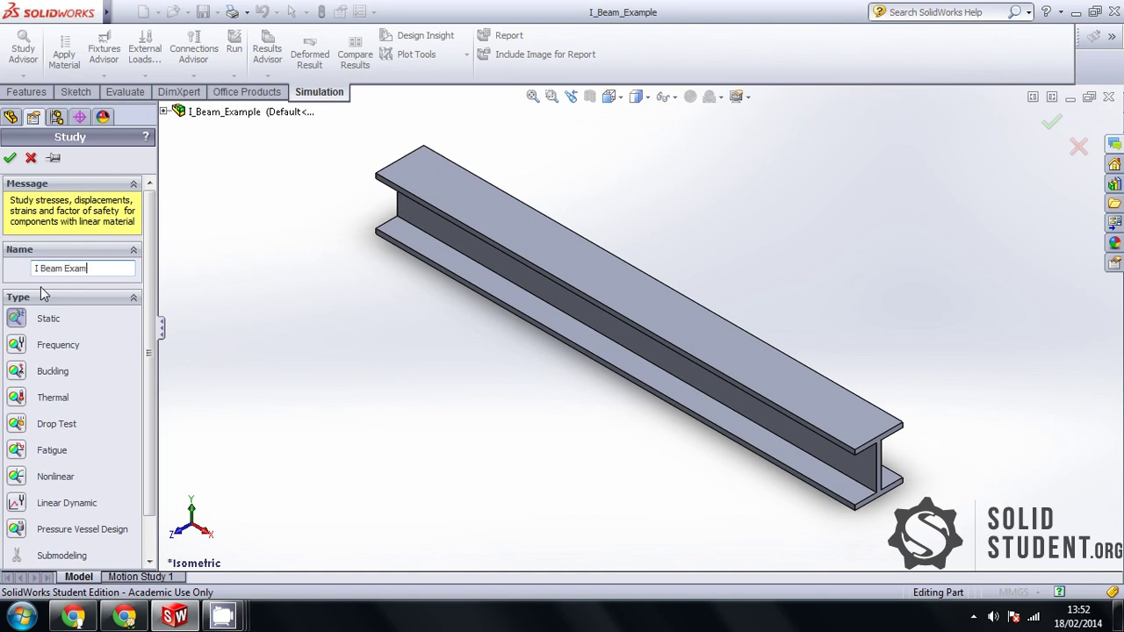
pyautogui.write('ple 1')
pyautogui.click(15, 320)
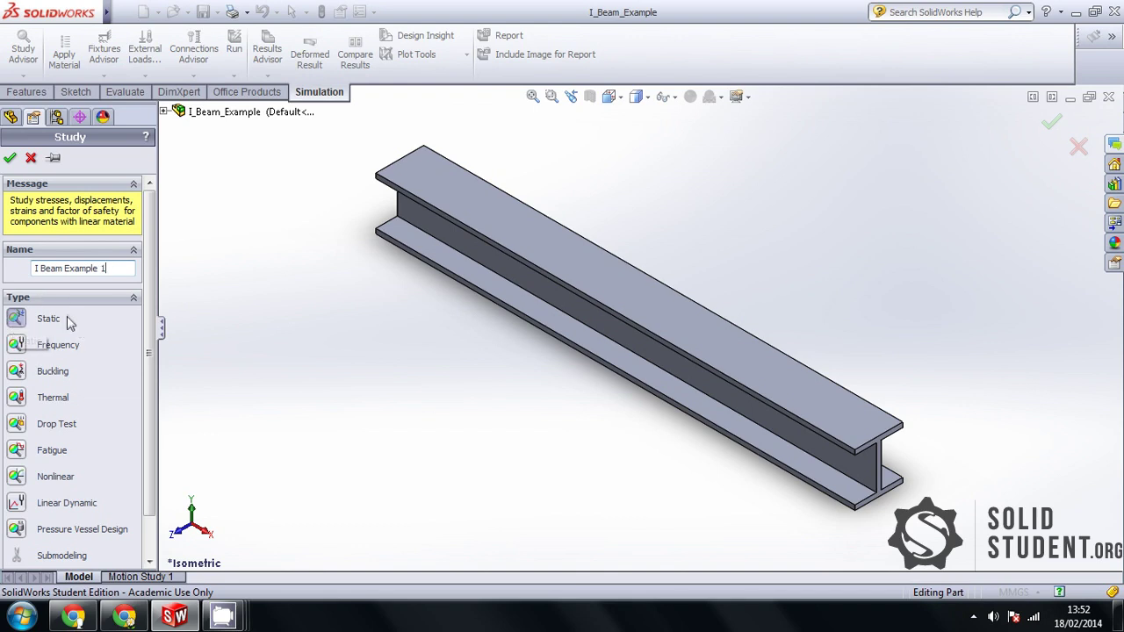
pyautogui.click(11, 159)
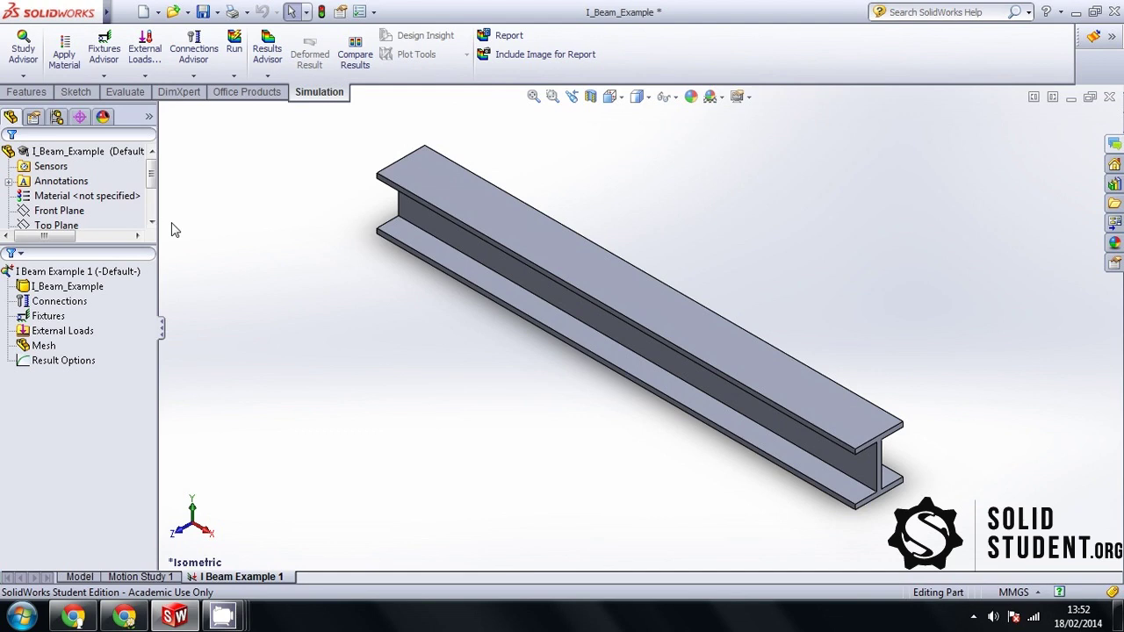
# - Assign Alloy Steel as the material of the I_Beam_Example body in the study
pyautogui.click(78, 288)
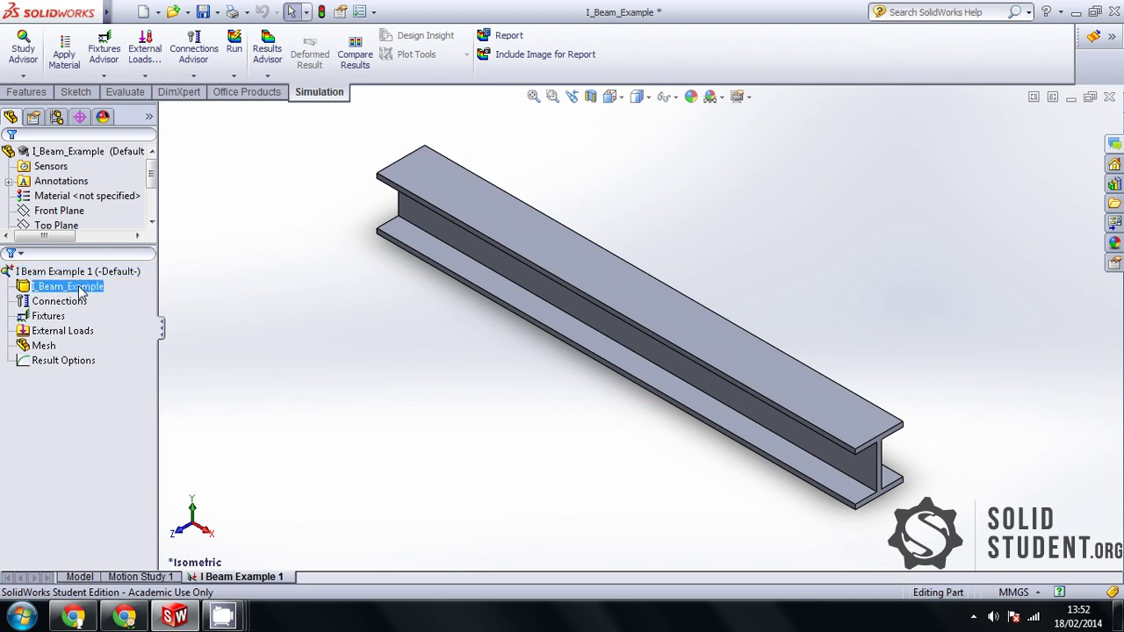
pyautogui.rightClick(80, 292)
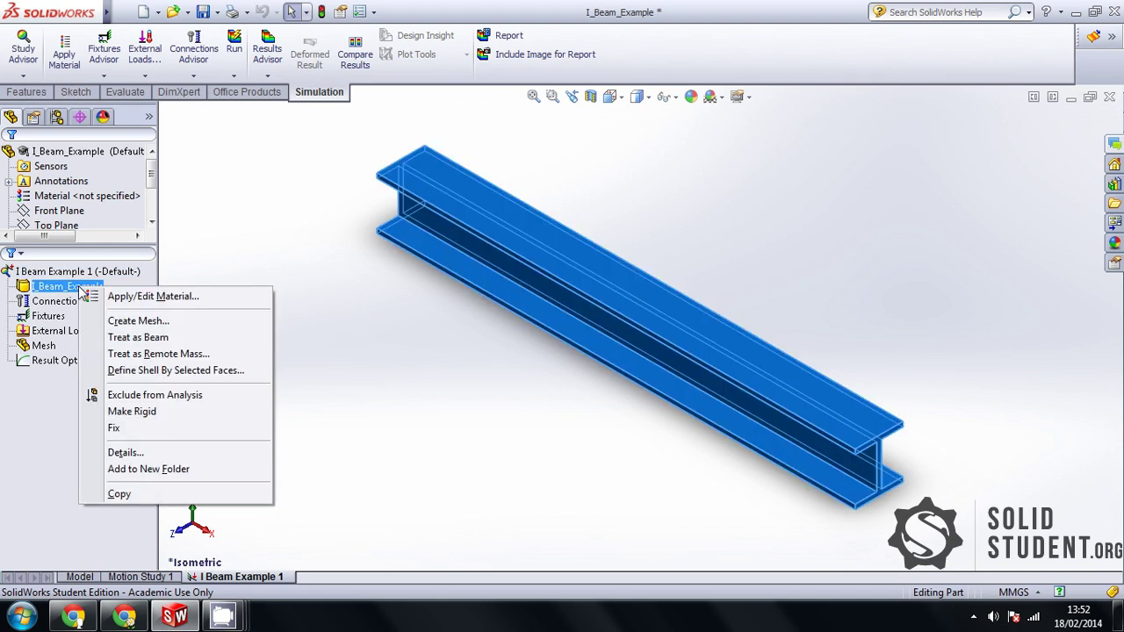
pyautogui.click(153, 299)
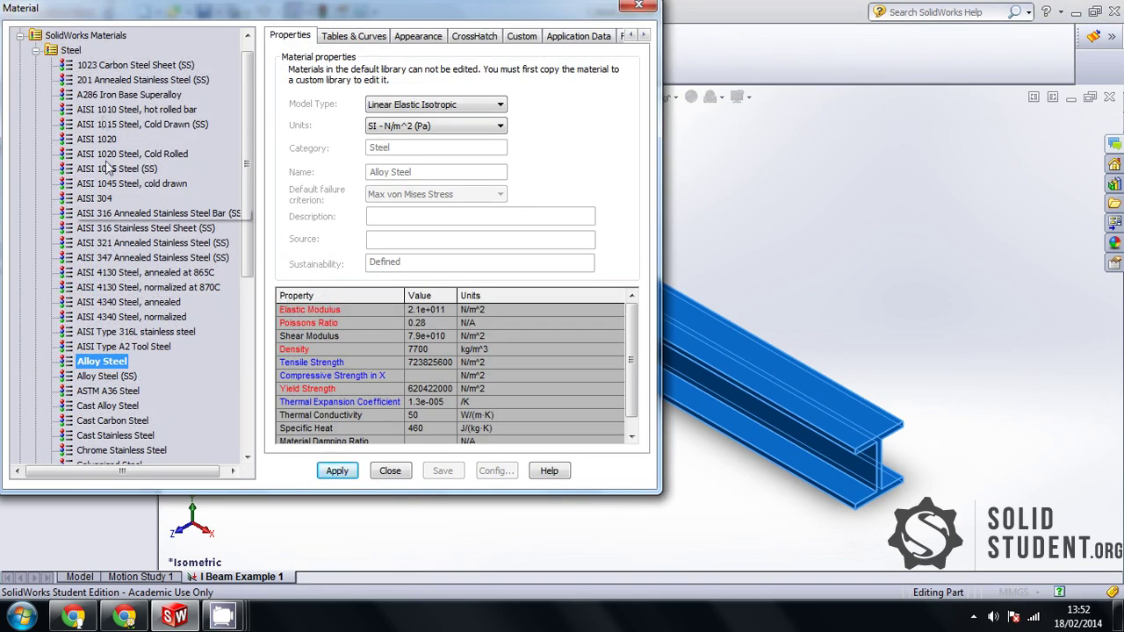
pyautogui.click(333, 475)
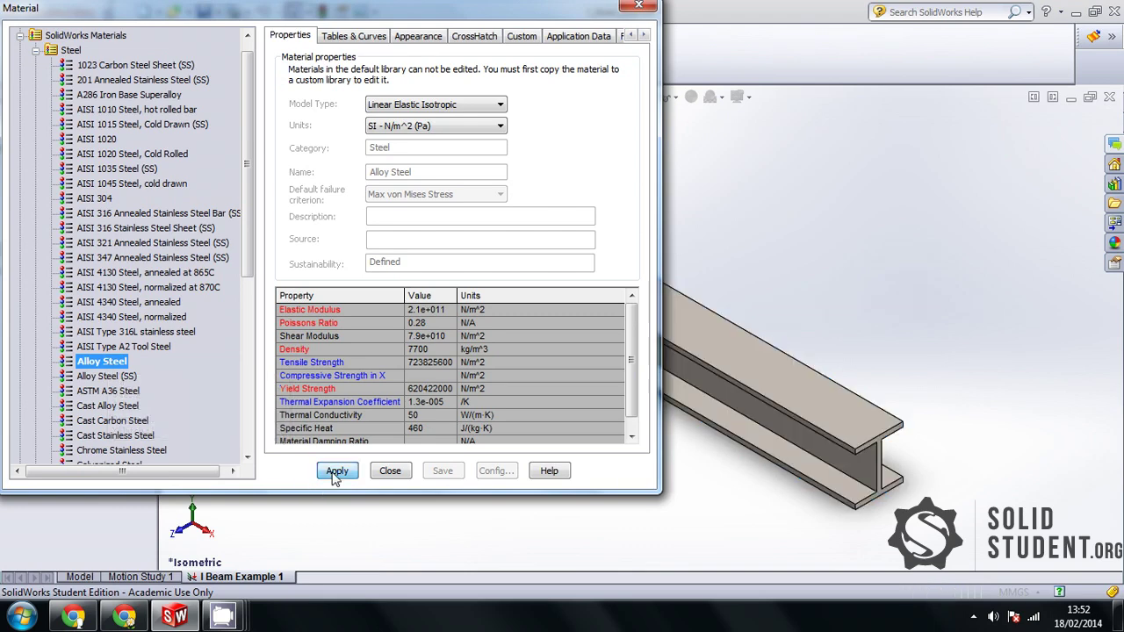
pyautogui.click(405, 477)
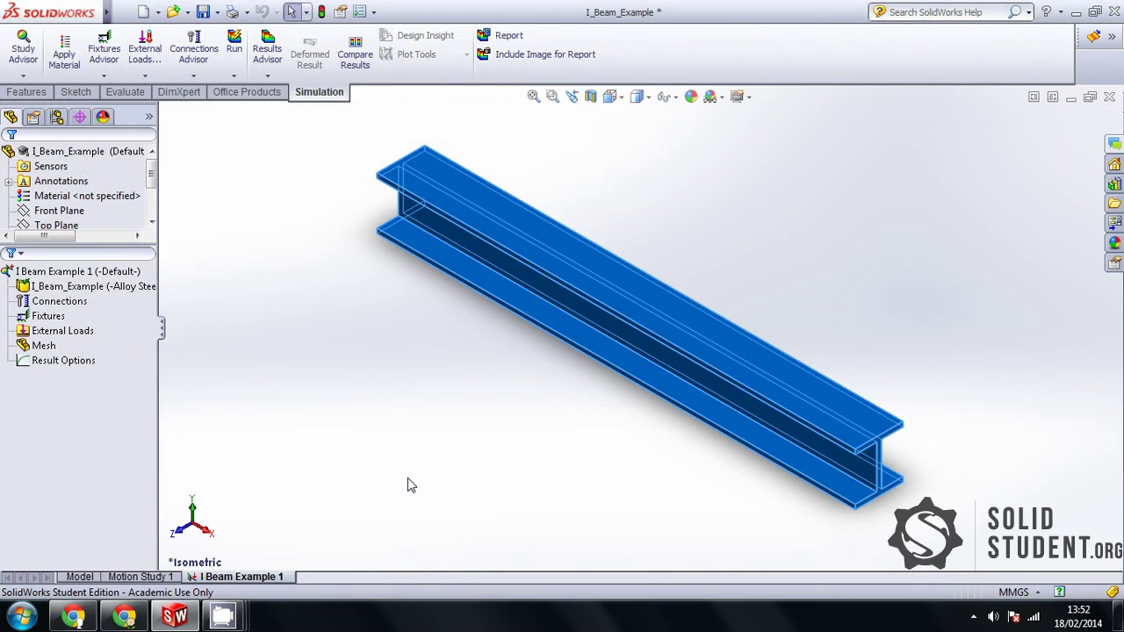
pyautogui.click(305, 320)
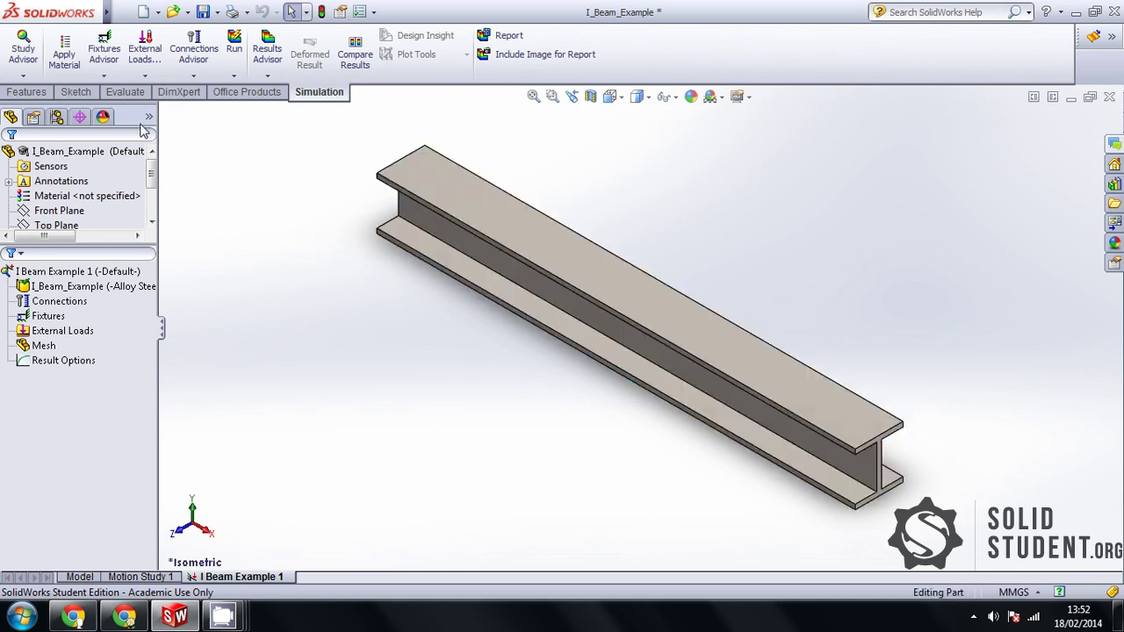
# - Add a Fixed Geometry fixture to the I-shaped end face at the beam's far end
pyautogui.rightClick(75, 320)
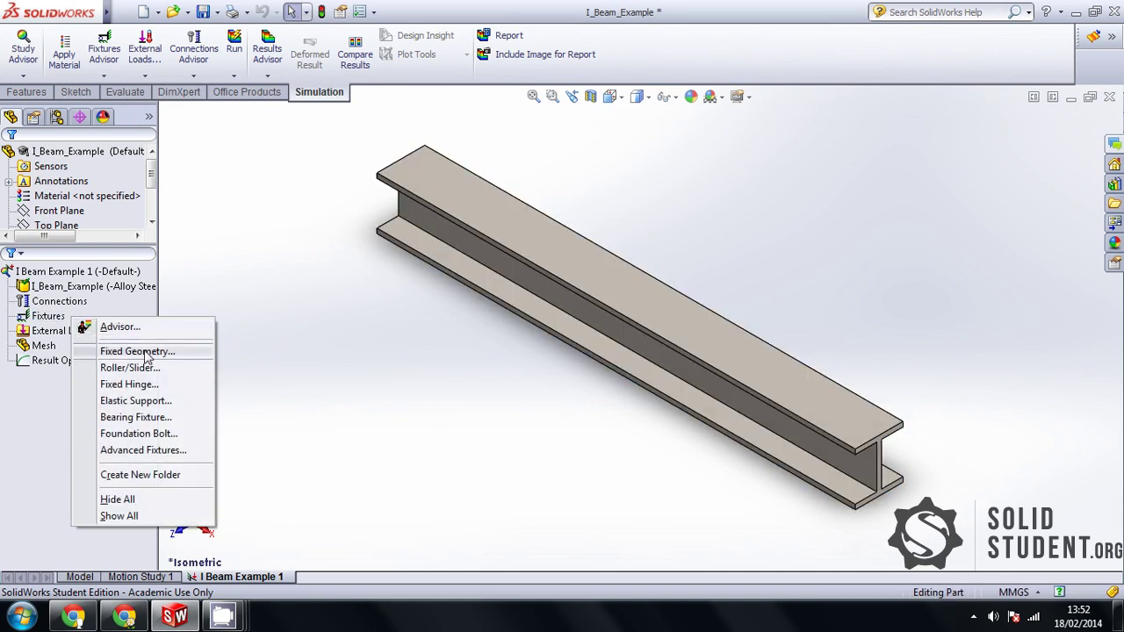
pyautogui.click(201, 353)
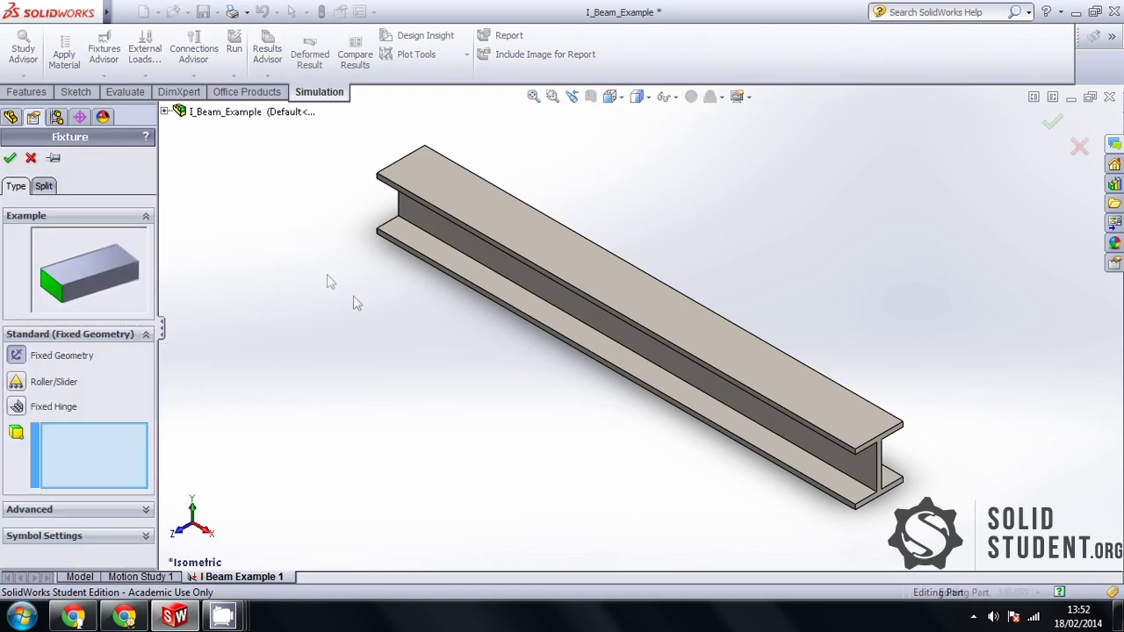
pyautogui.moveTo(354, 301); pyautogui.dragTo(646, 312, button='middle')
pyautogui.click(621, 318)
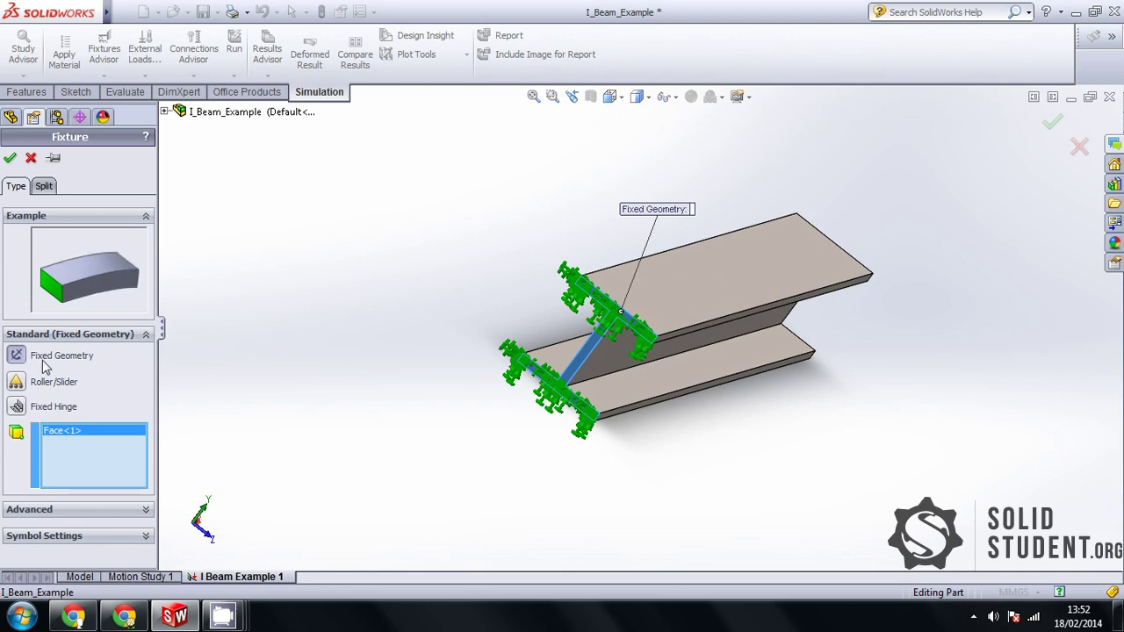
pyautogui.click(10, 159)
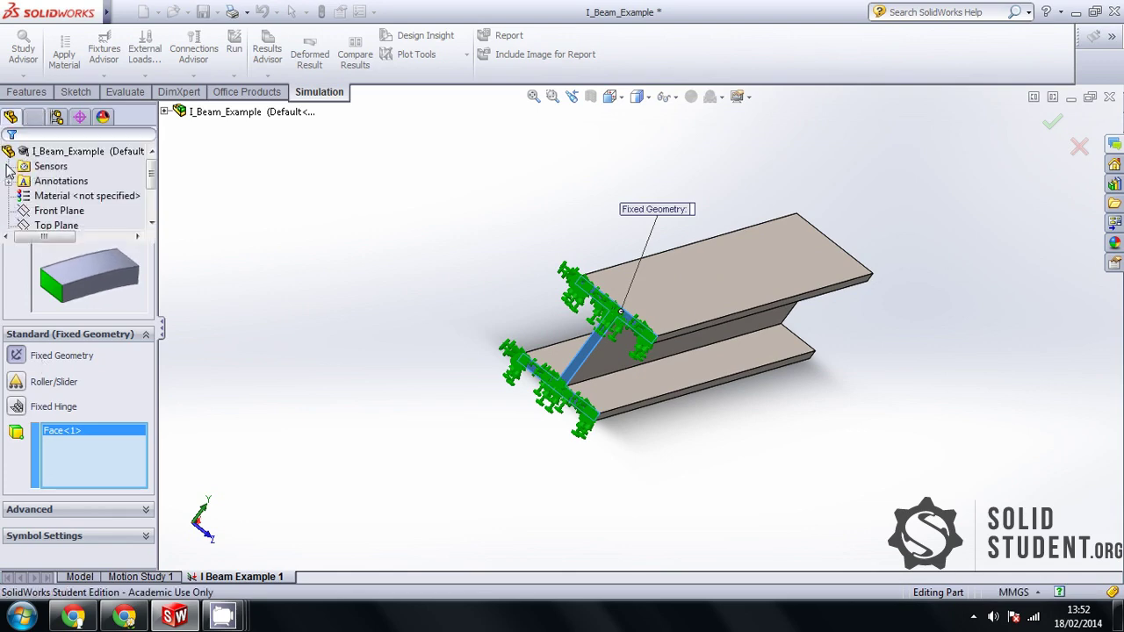
# - Start a force load on the top flange's upper edge at the free end, directed along the web's vertical edge
pyautogui.press('space')
pyautogui.click(584, 131)
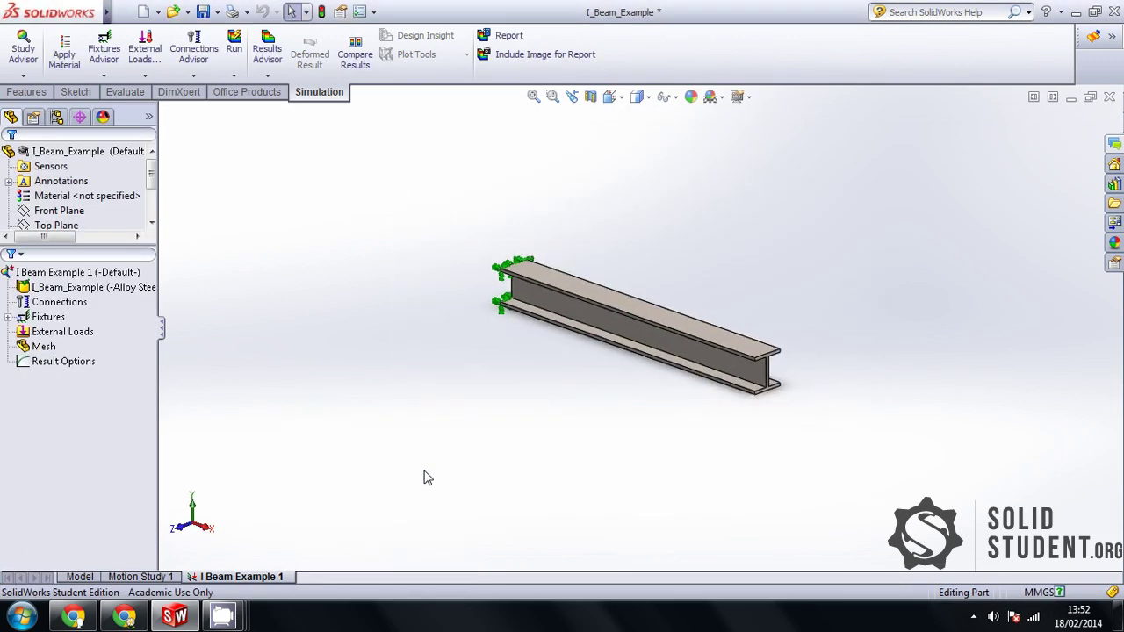
pyautogui.click(59, 332)
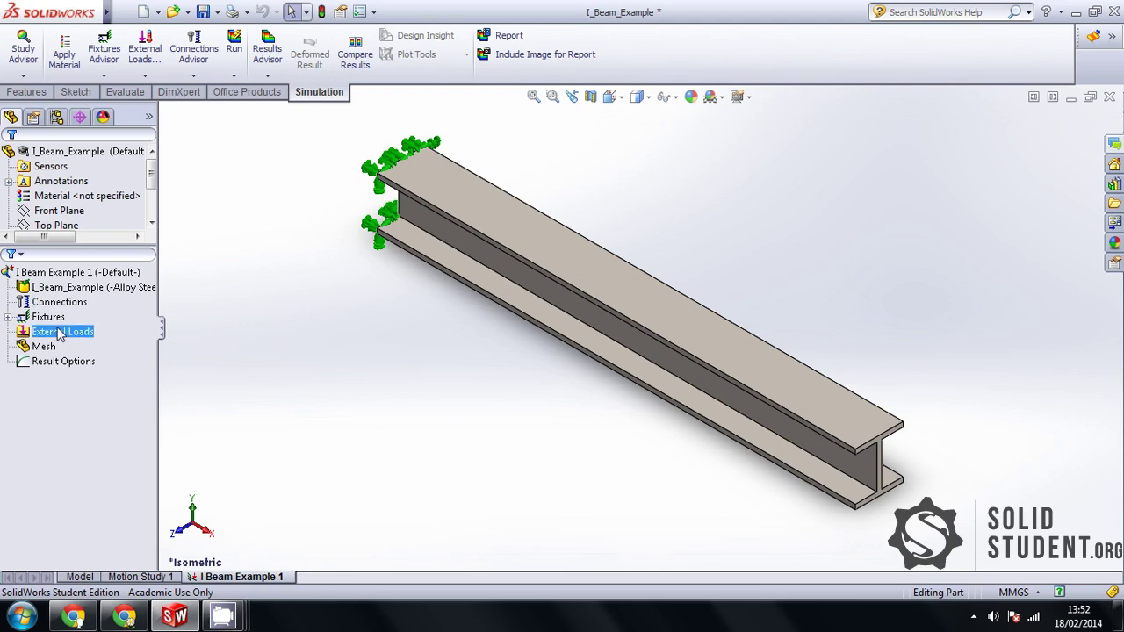
pyautogui.rightClick(59, 332)
pyautogui.click(101, 43)
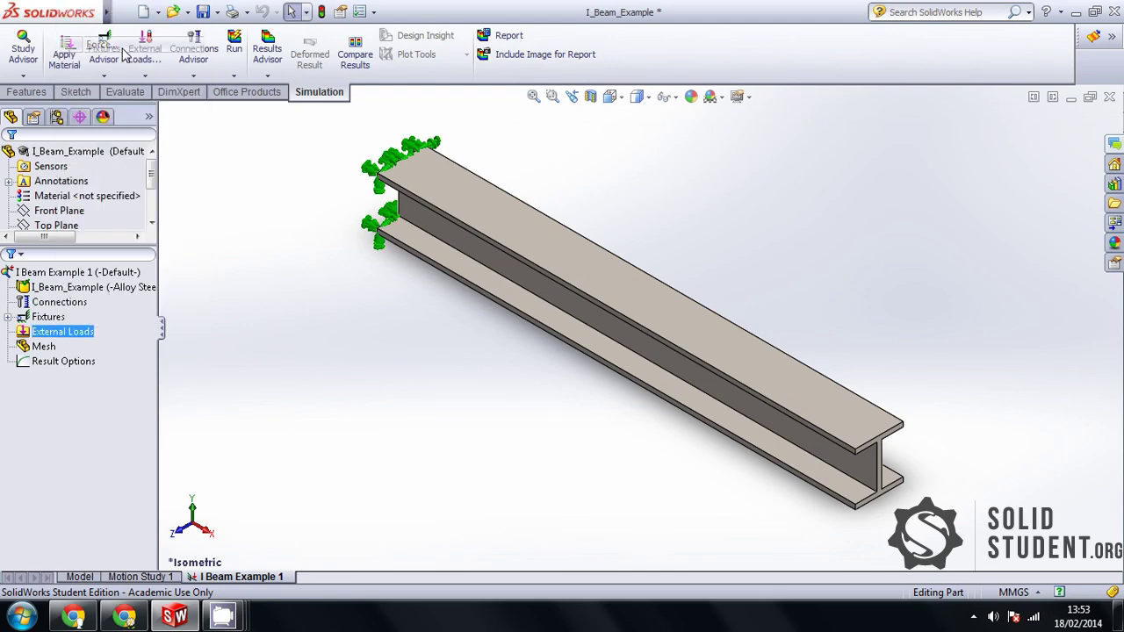
pyautogui.scroll(-5, 623, 427)
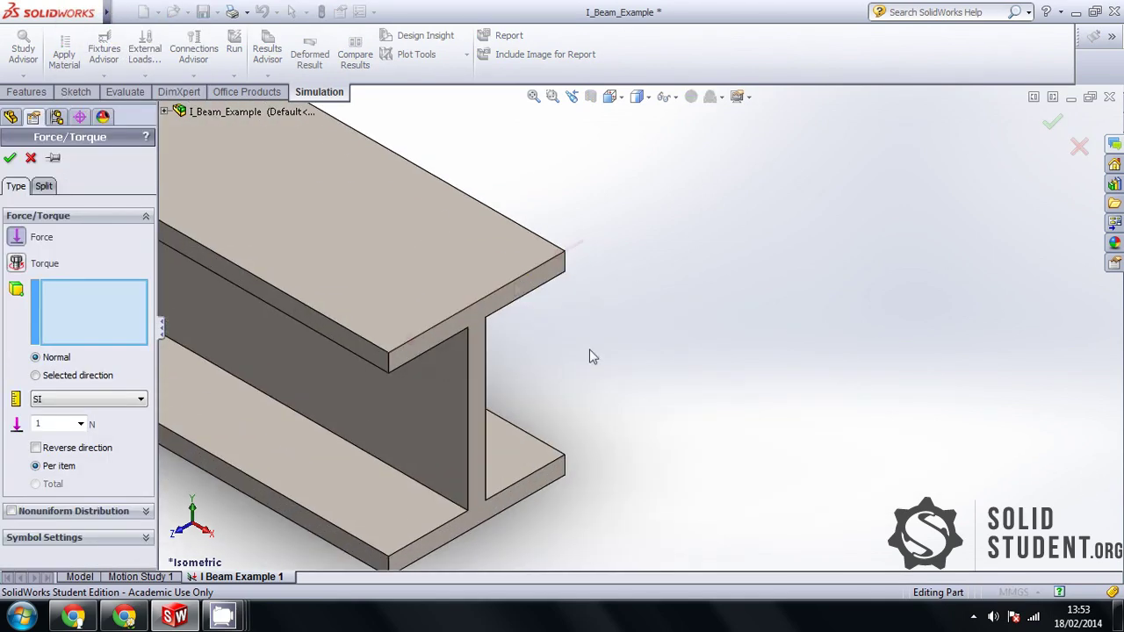
pyautogui.click(496, 298)
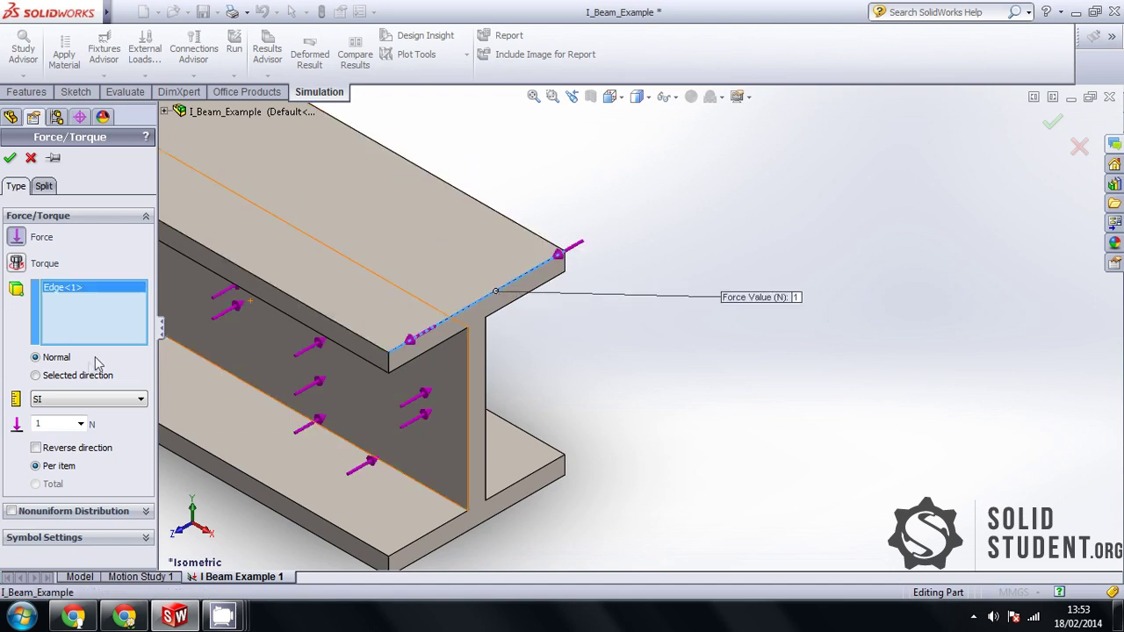
pyautogui.click(72, 376)
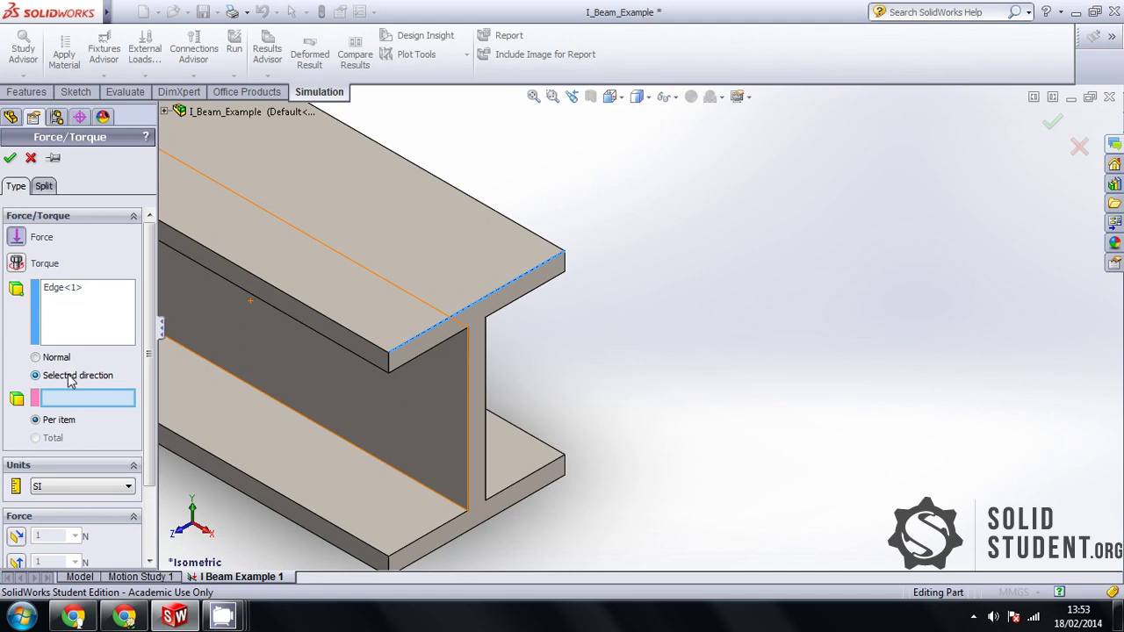
pyautogui.click(471, 372)
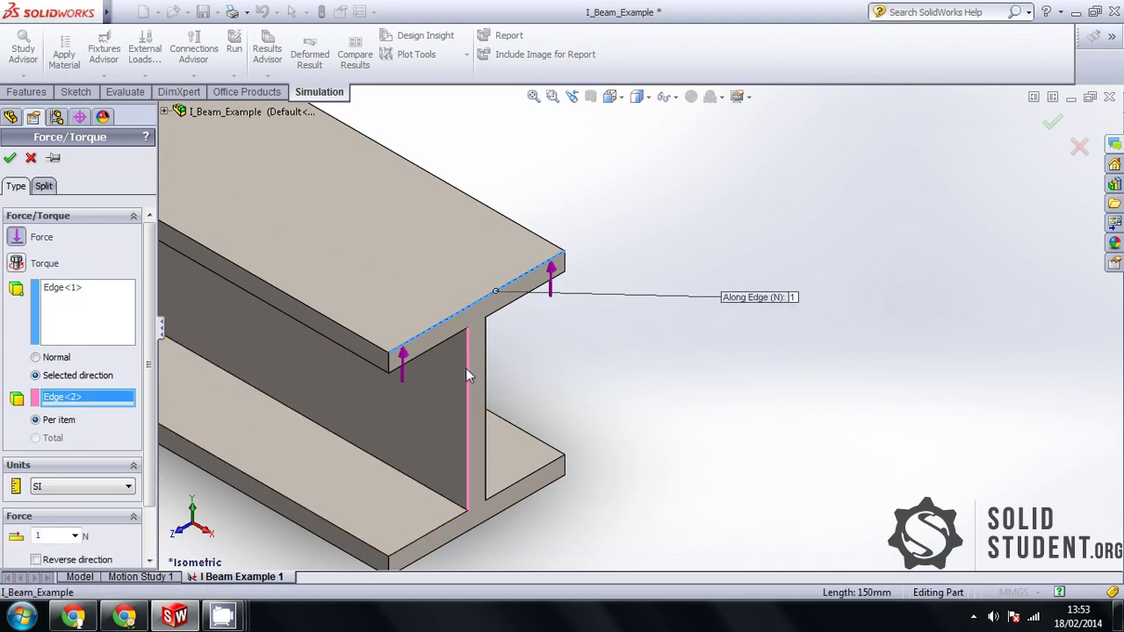
# - Reverse the force so it points downward and set its magnitude to 100000 N
pyautogui.click(39, 535)
pyautogui.scroll(-2, 138, 383)
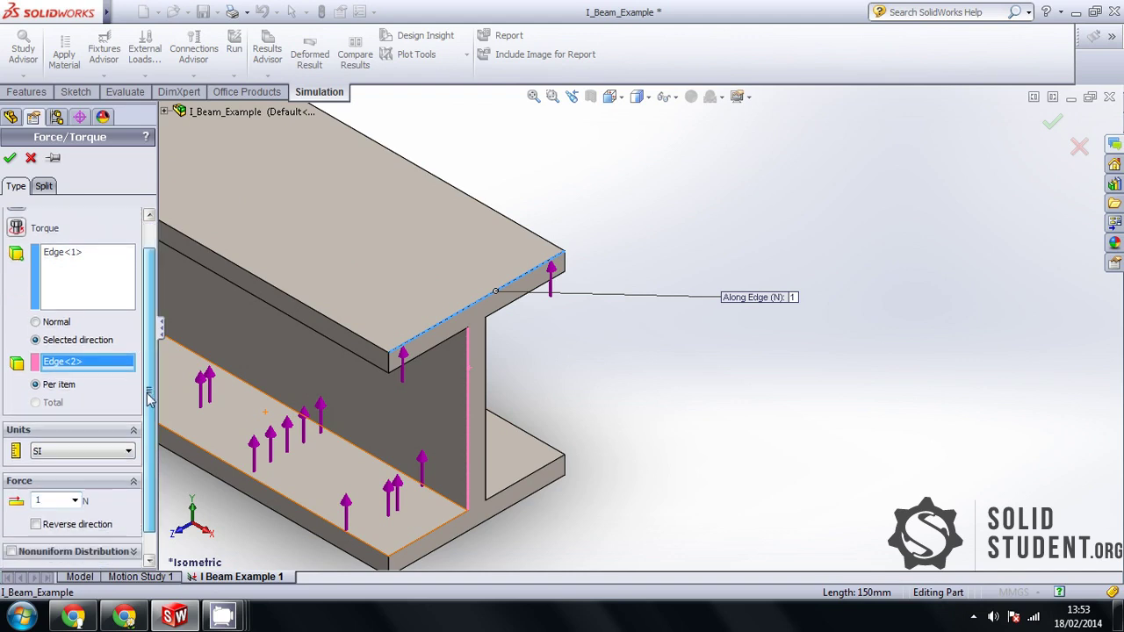
pyautogui.click(56, 506)
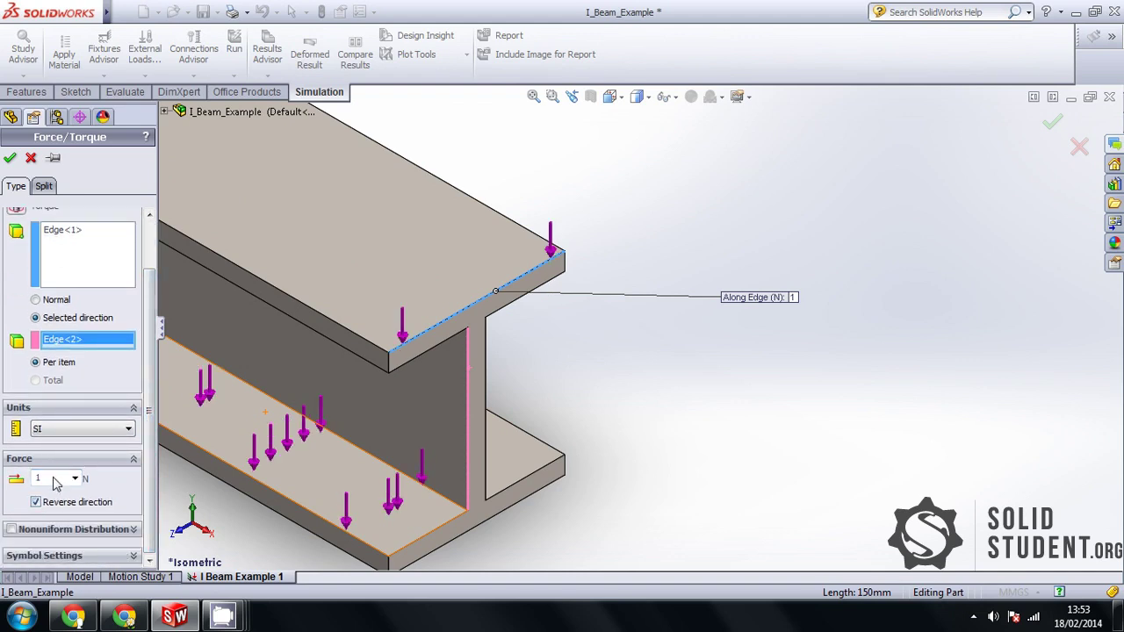
pyautogui.click(57, 479)
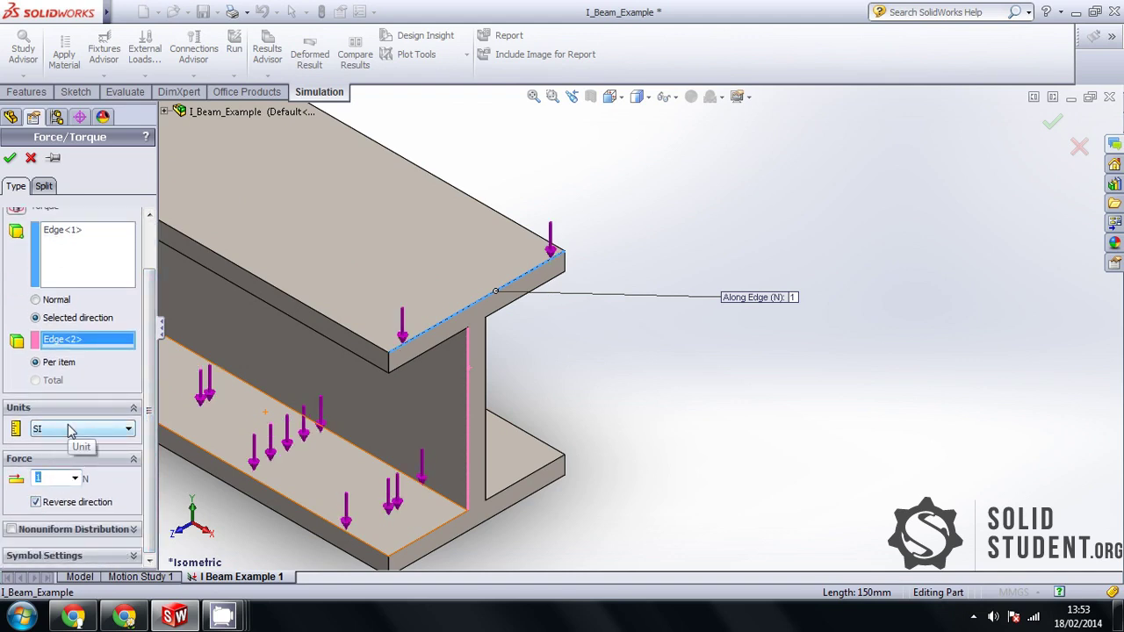
pyautogui.write('100000')
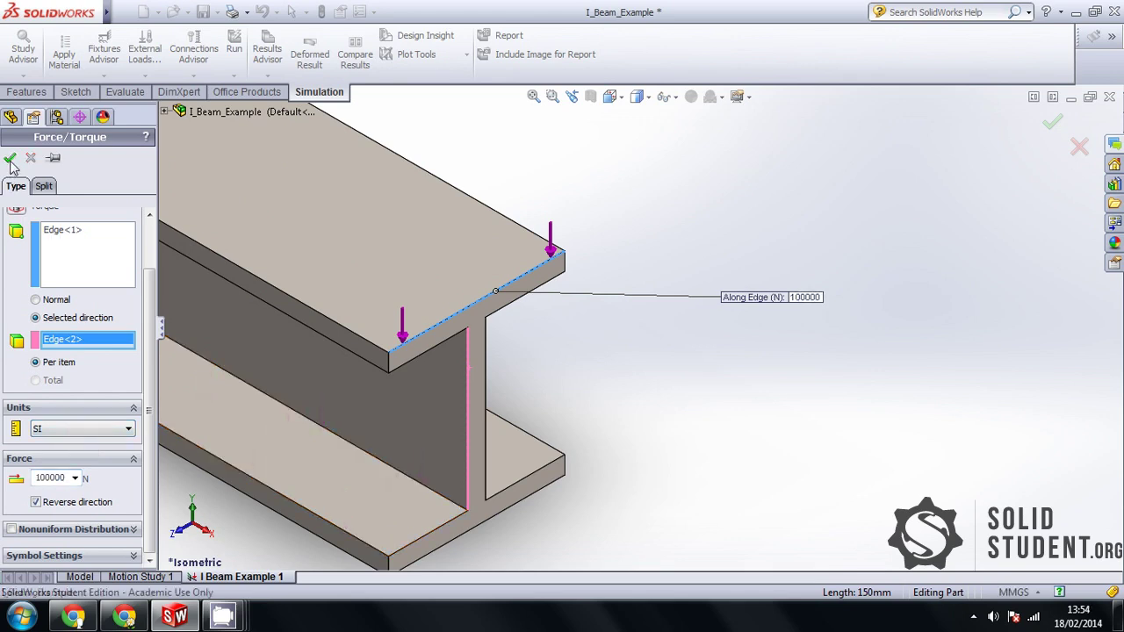
pyautogui.click(9, 158)
# - Mesh the I-beam with the default mesh settings and run the static study
pyautogui.scroll(2, 340, 402)
pyautogui.scroll(3, 370, 393)
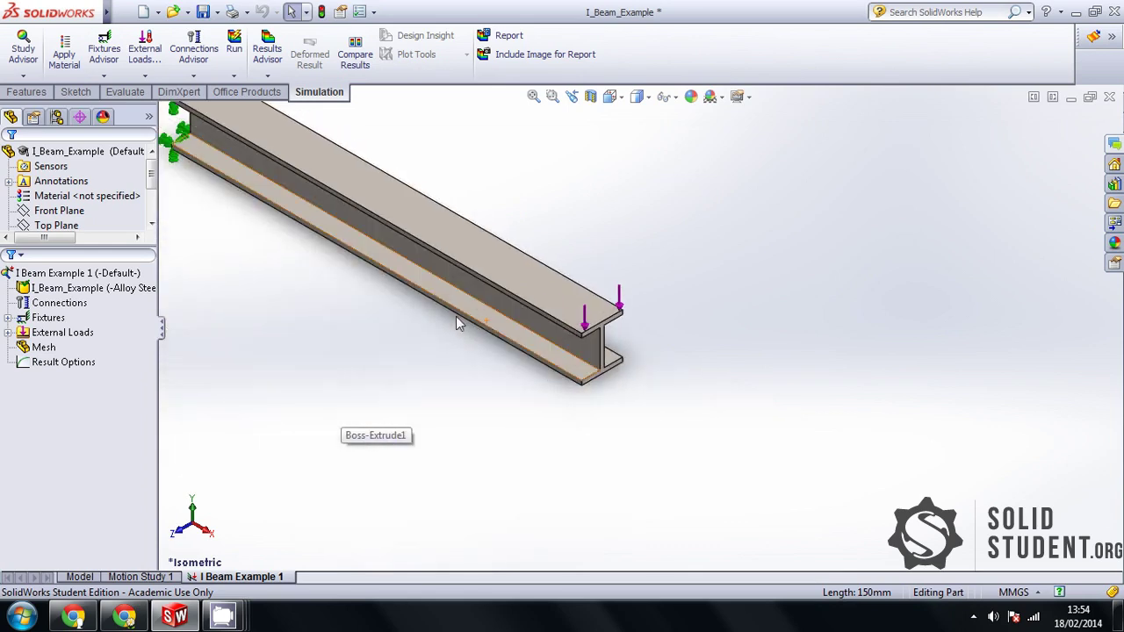
pyautogui.press('f')
pyautogui.click(76, 321)
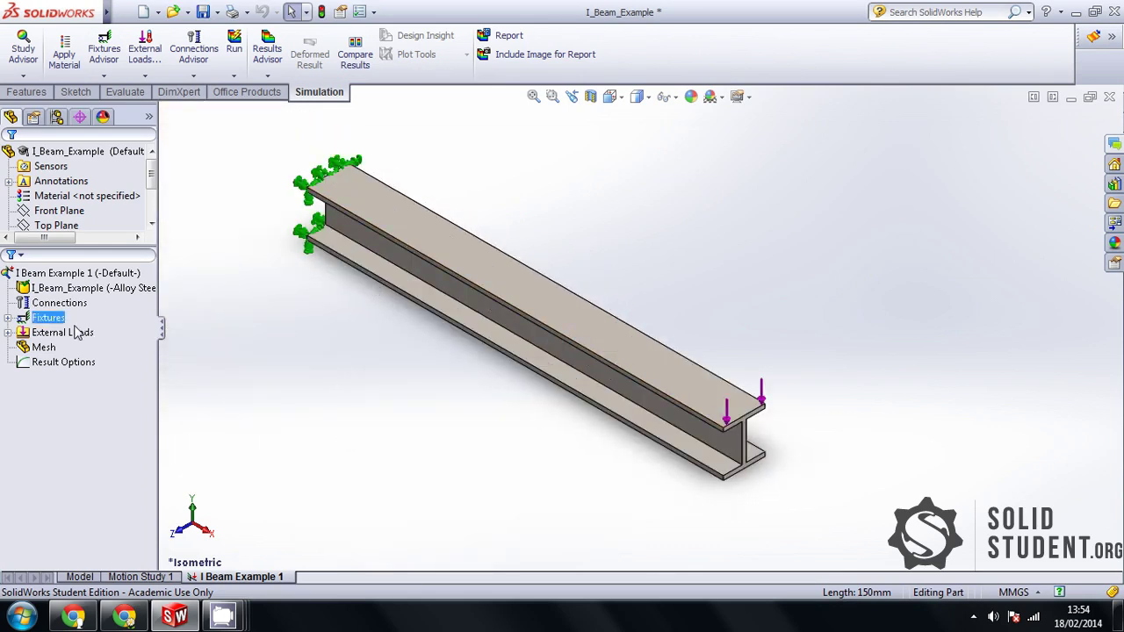
pyautogui.rightClick(43, 347)
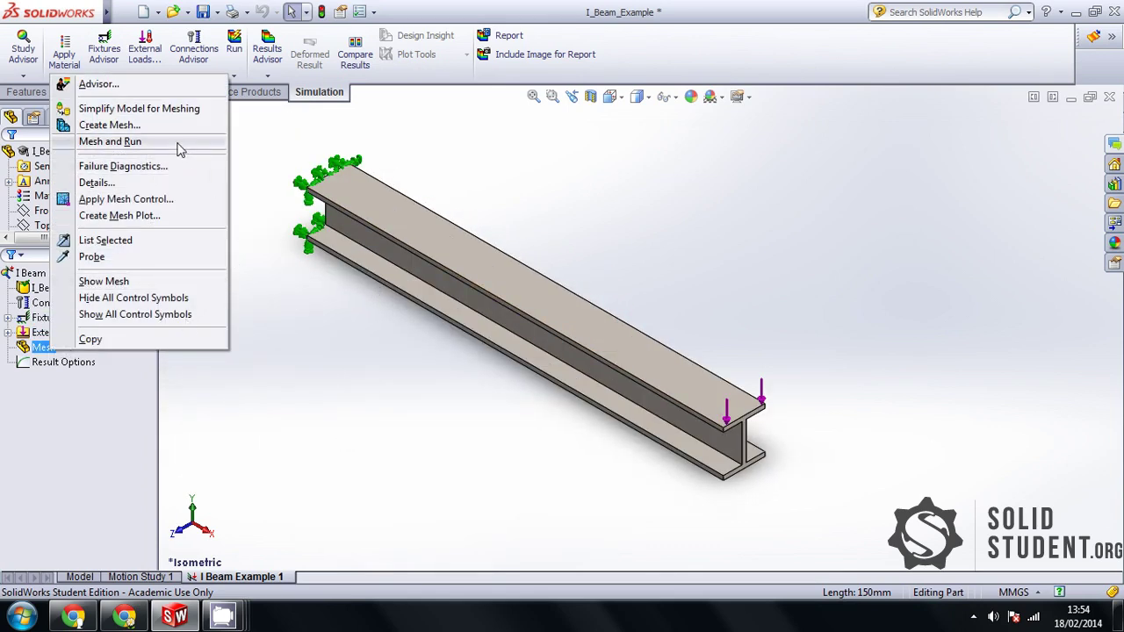
pyautogui.click(178, 149)
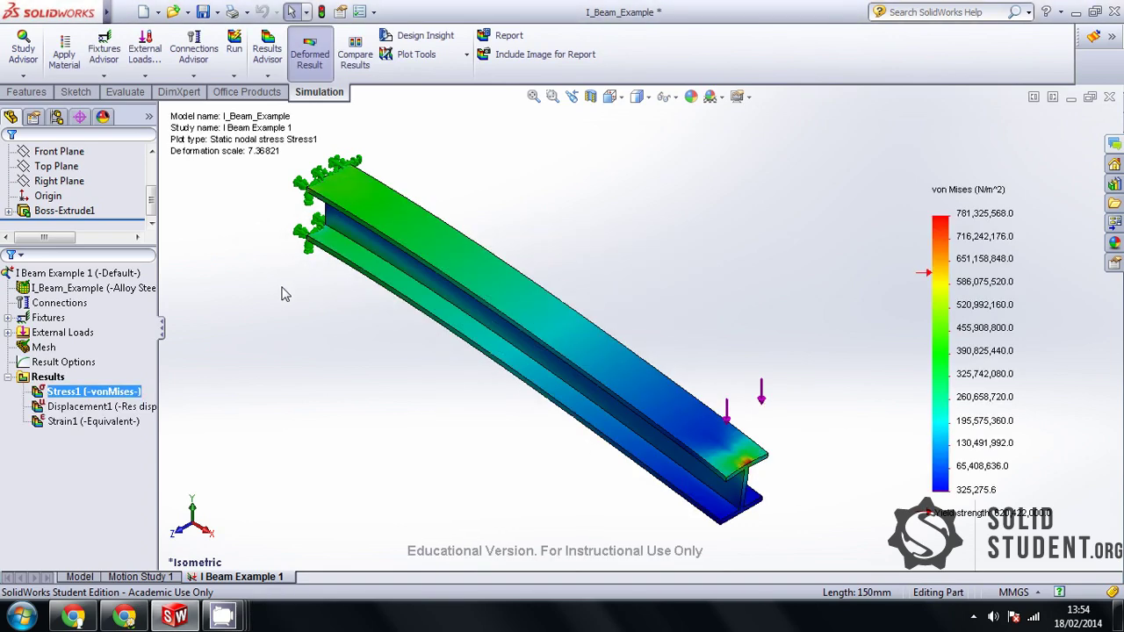
# - Set the von Mises stress plot to N/mm^2 (MPa) units and true-scale deformation, viewing the beam from the front
pyautogui.click(181, 531)
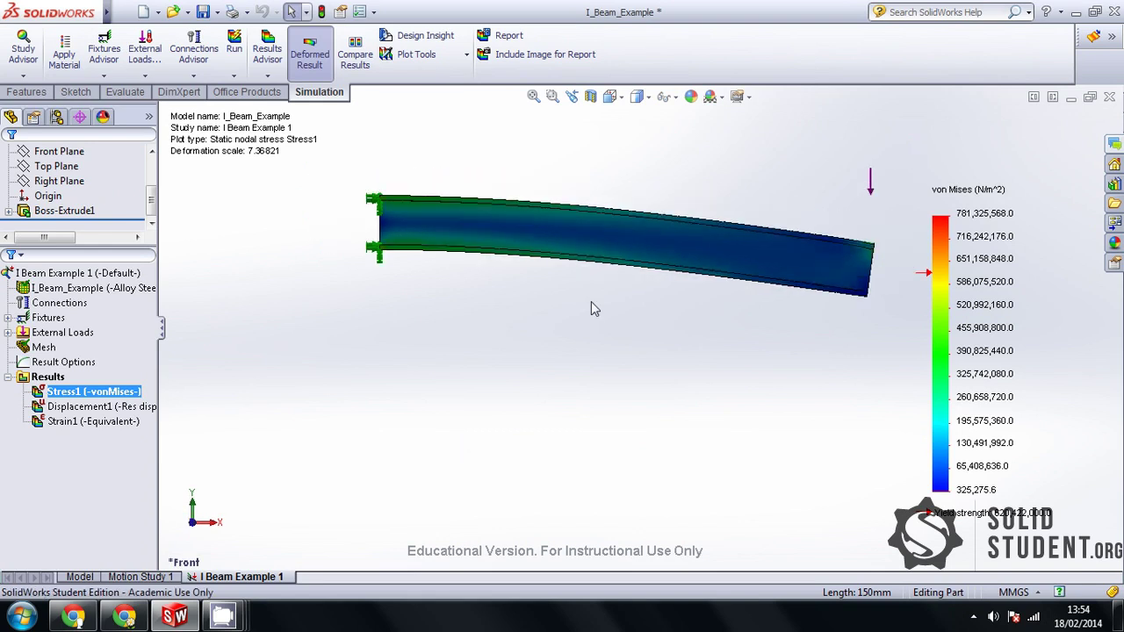
pyautogui.rightClick(90, 392)
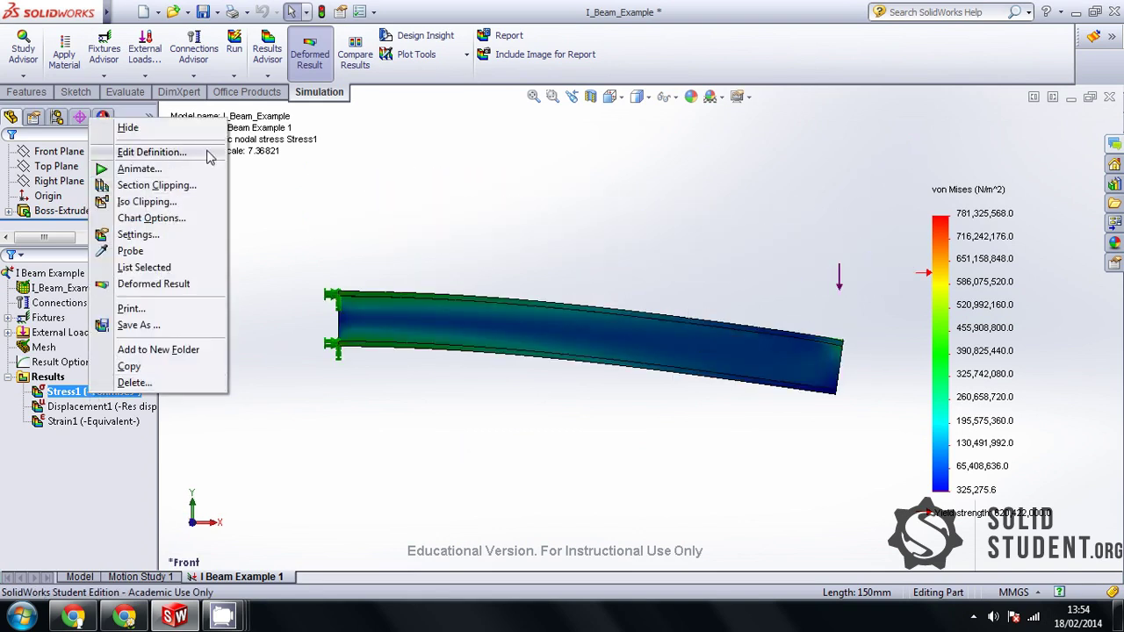
pyautogui.click(151, 153)
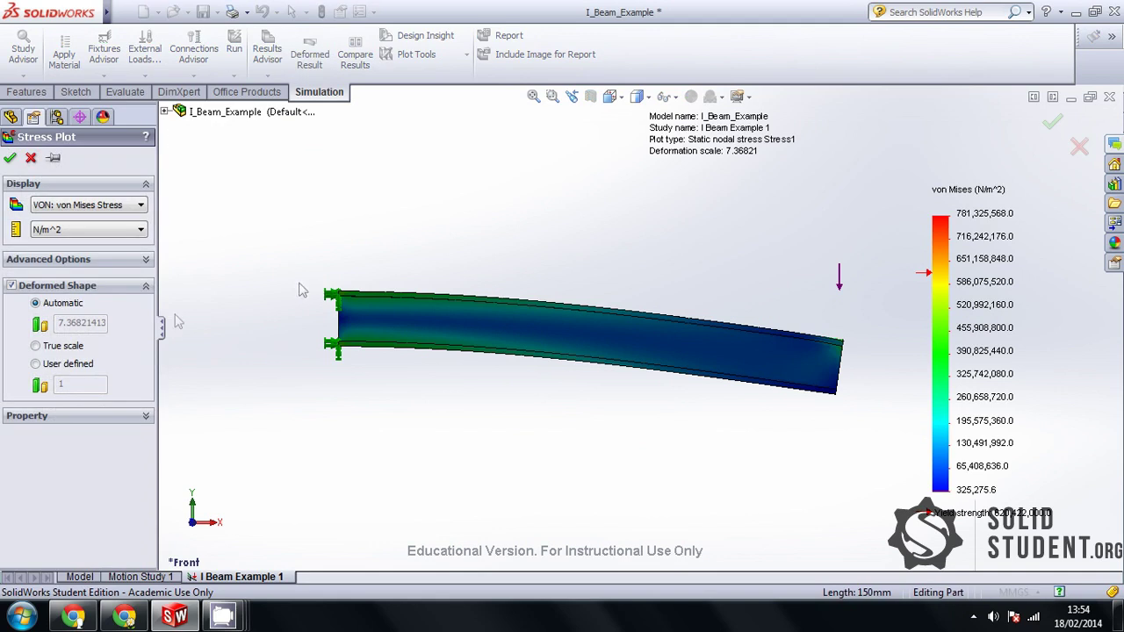
pyautogui.click(60, 347)
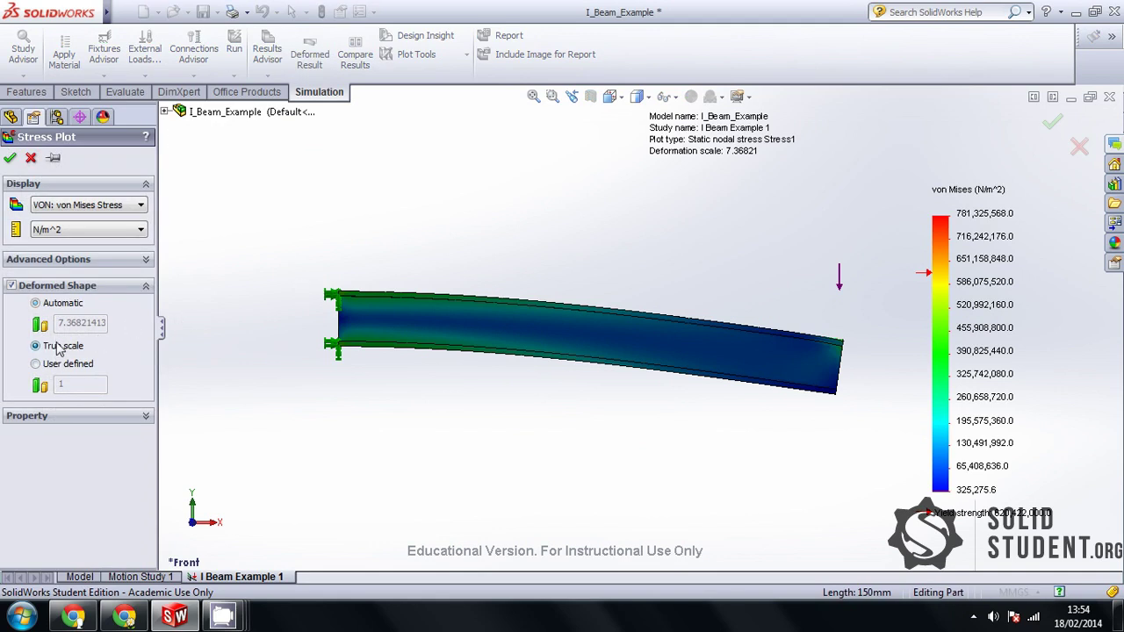
pyautogui.click(106, 235)
pyautogui.click(62, 273)
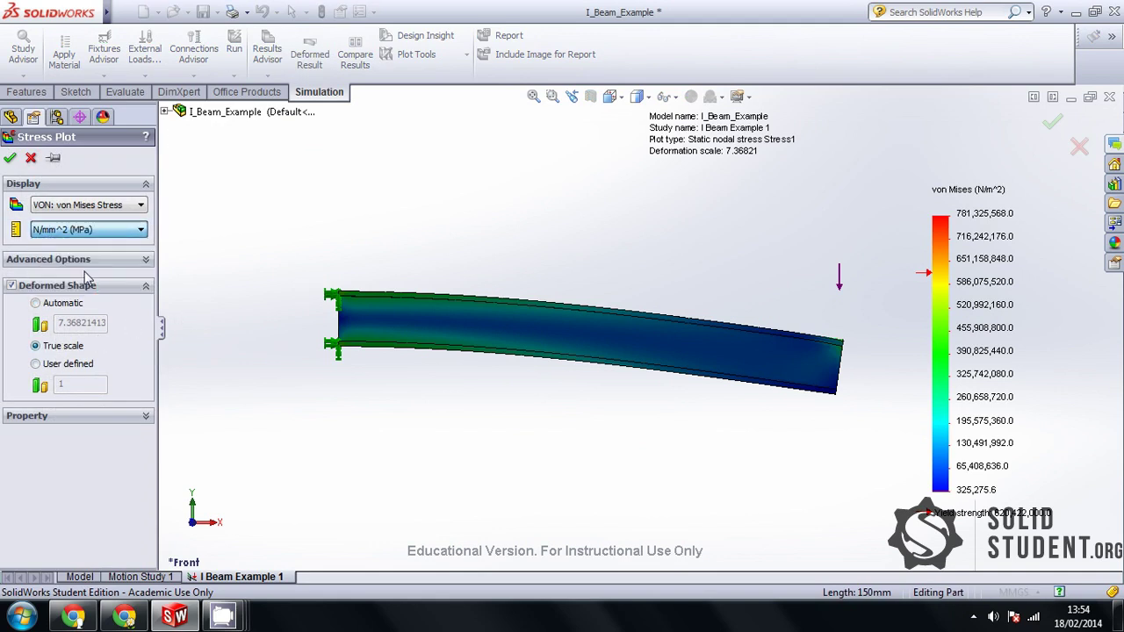
pyautogui.click(10, 159)
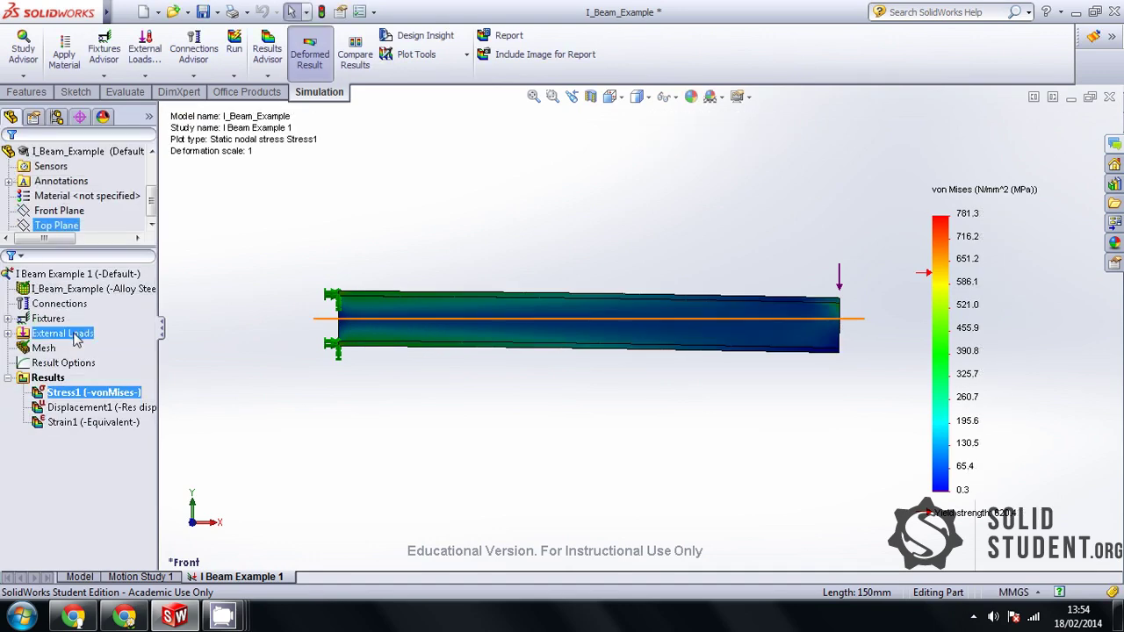
# - Show the Displacement1 plot in place of the stress plot
pyautogui.rightClick(79, 395)
pyautogui.click(103, 441)
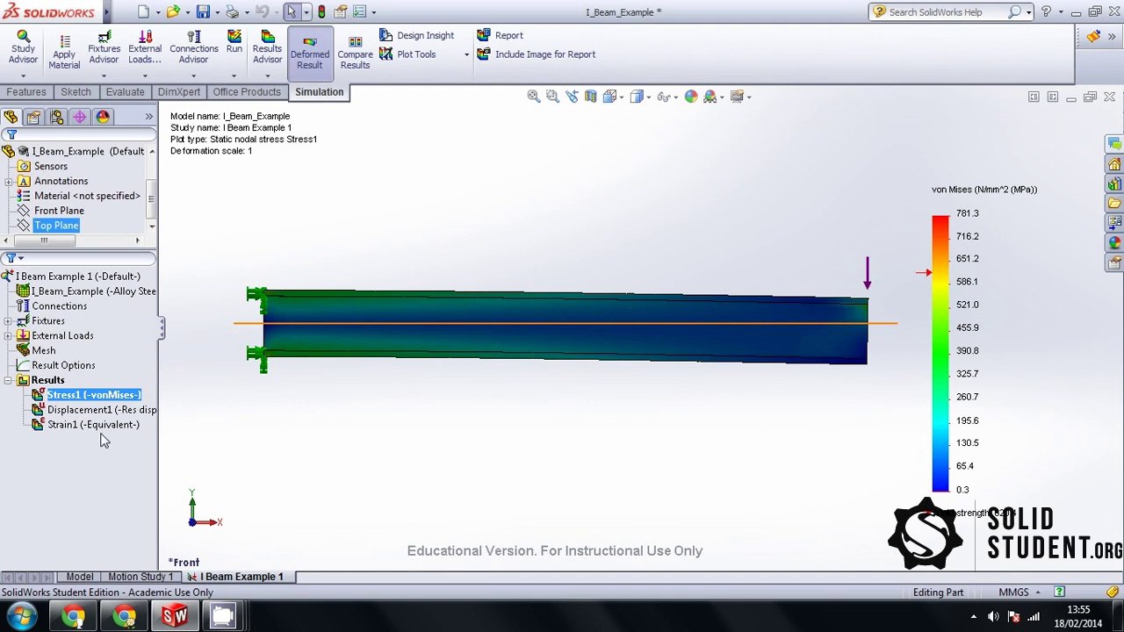
pyautogui.rightClick(98, 410)
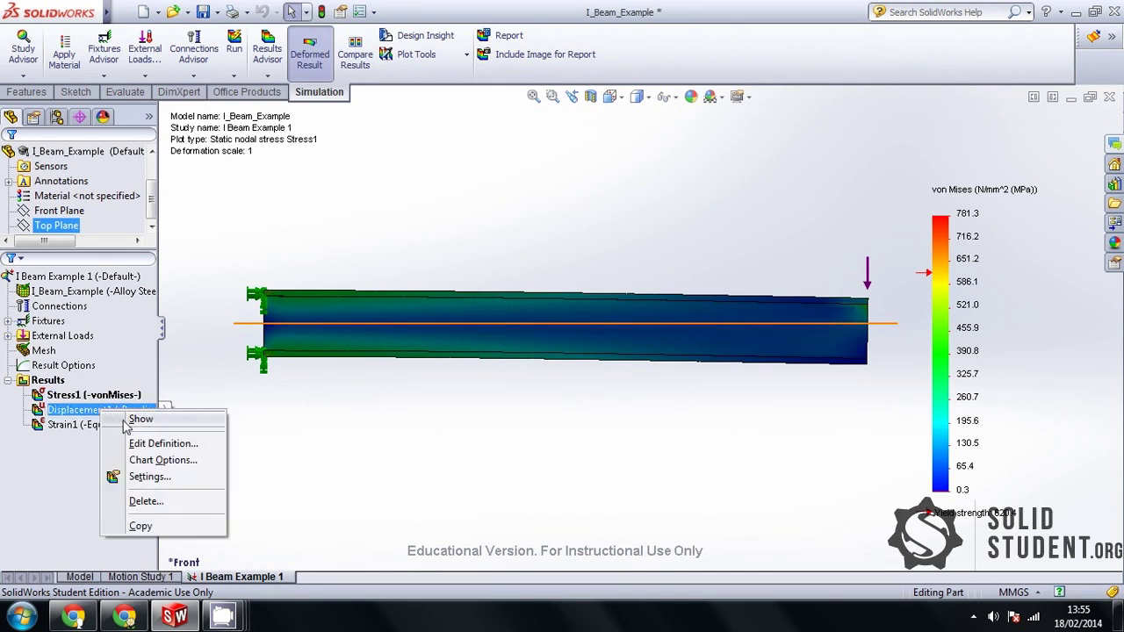
pyautogui.click(143, 419)
# - List the nodal displacements along the top flange's long upper edge and widen the results table to show its coordinate columns
pyautogui.rightClick(98, 410)
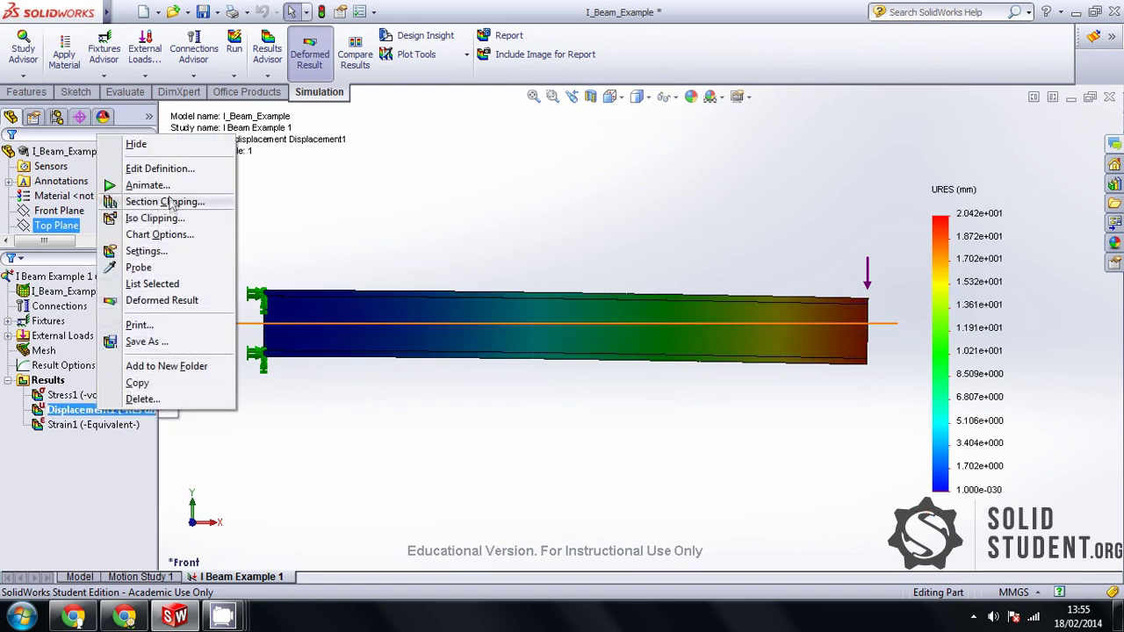
pyautogui.click(167, 289)
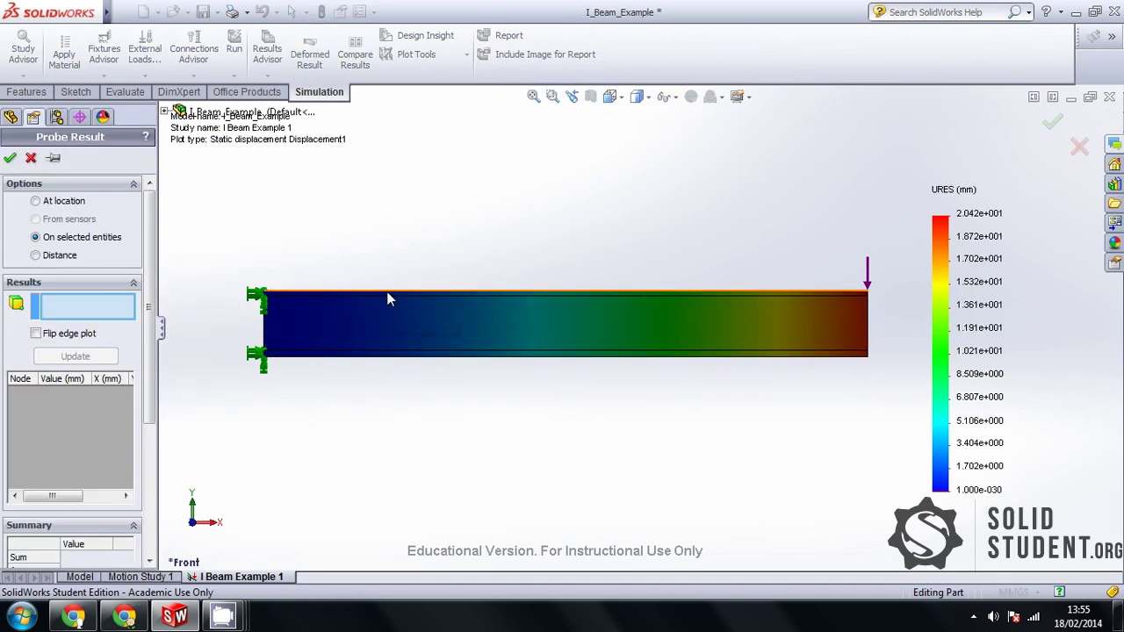
pyautogui.click(389, 295)
pyautogui.click(102, 356)
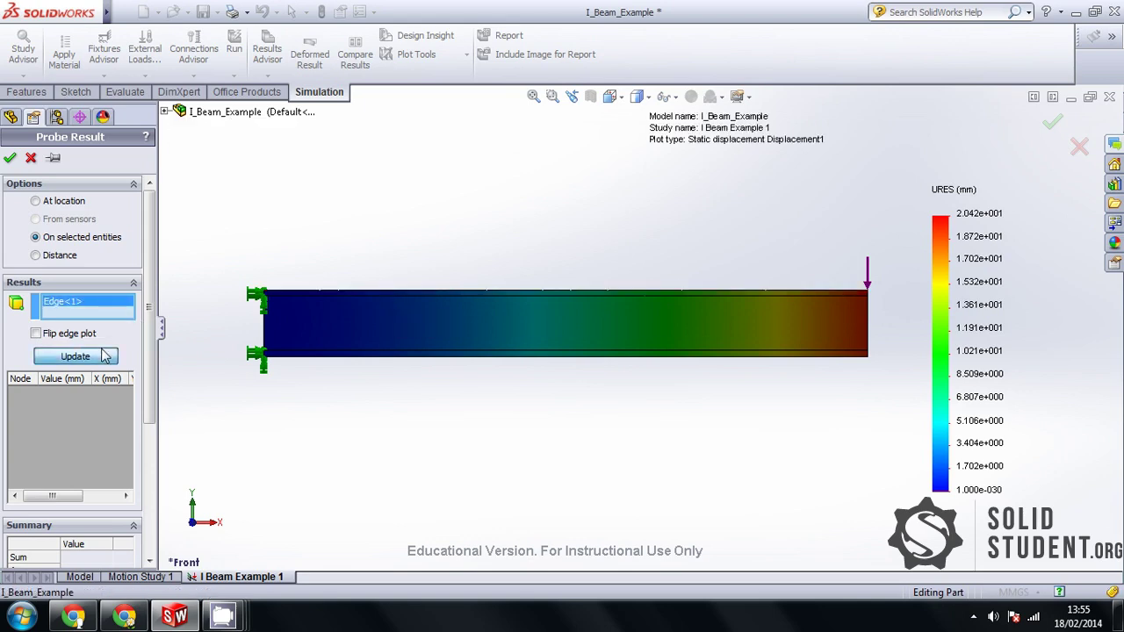
pyautogui.moveTo(243, 368); pyautogui.dragTo(371, 364)
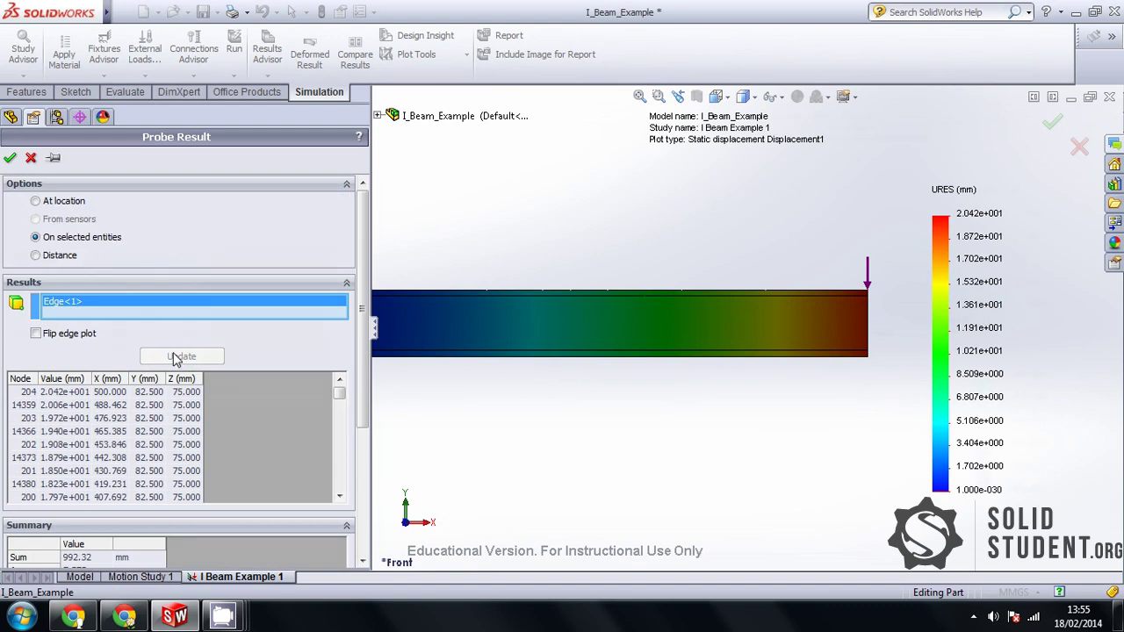
# - Examine the free-end node's displacement and the summary's maximum, and graph the displacement along the selected edge
pyautogui.click(27, 391)
pyautogui.scroll(-3, 356, 439)
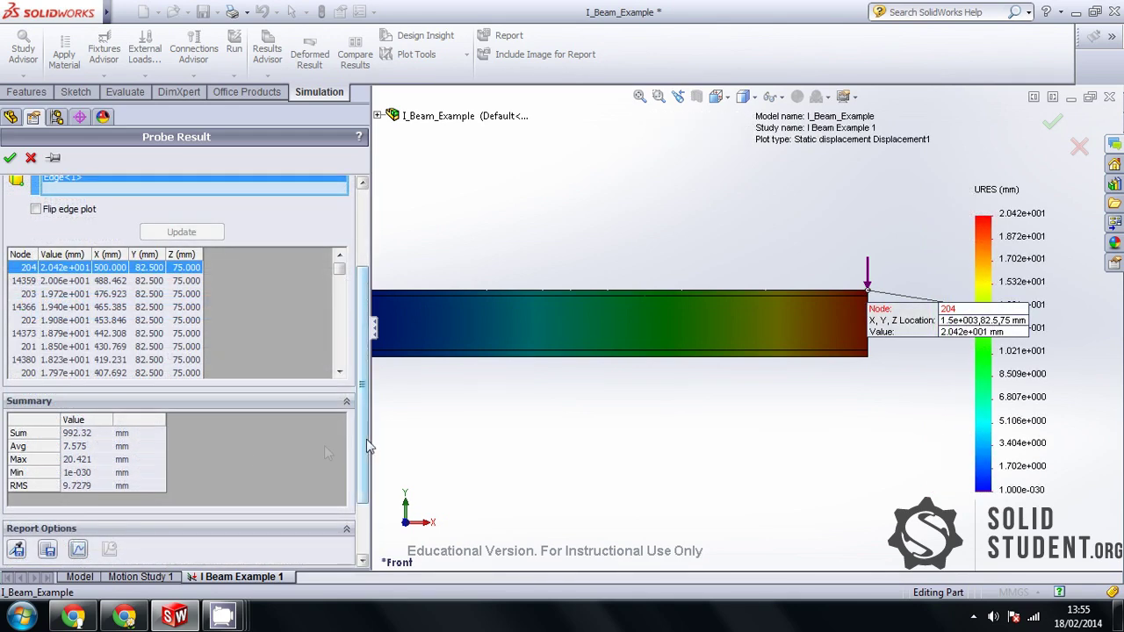
pyautogui.click(98, 460)
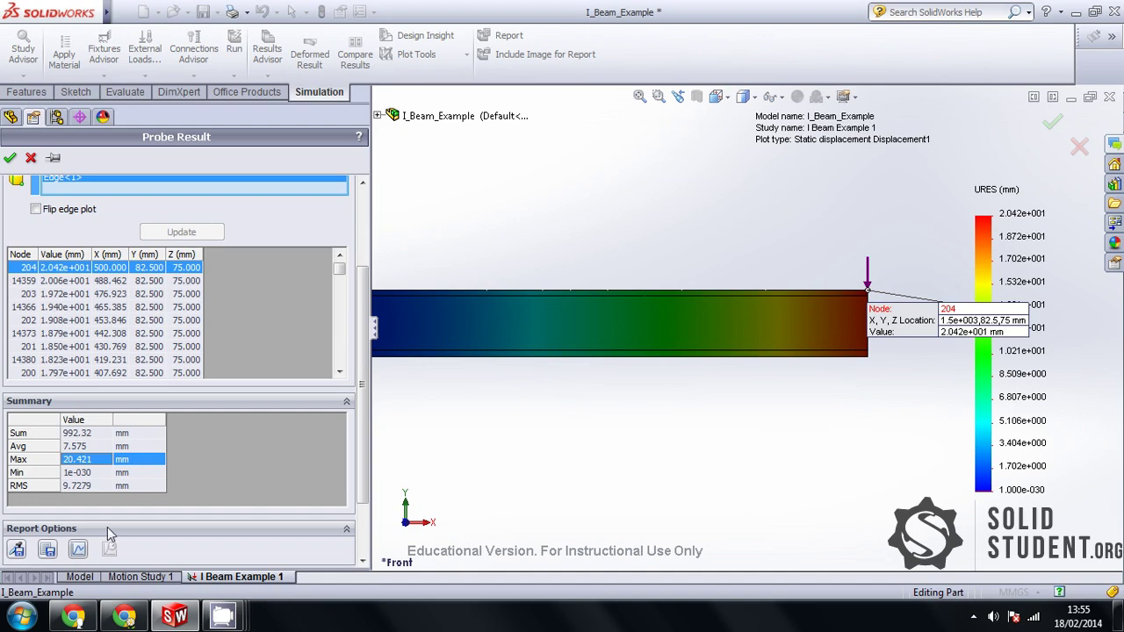
pyautogui.click(78, 550)
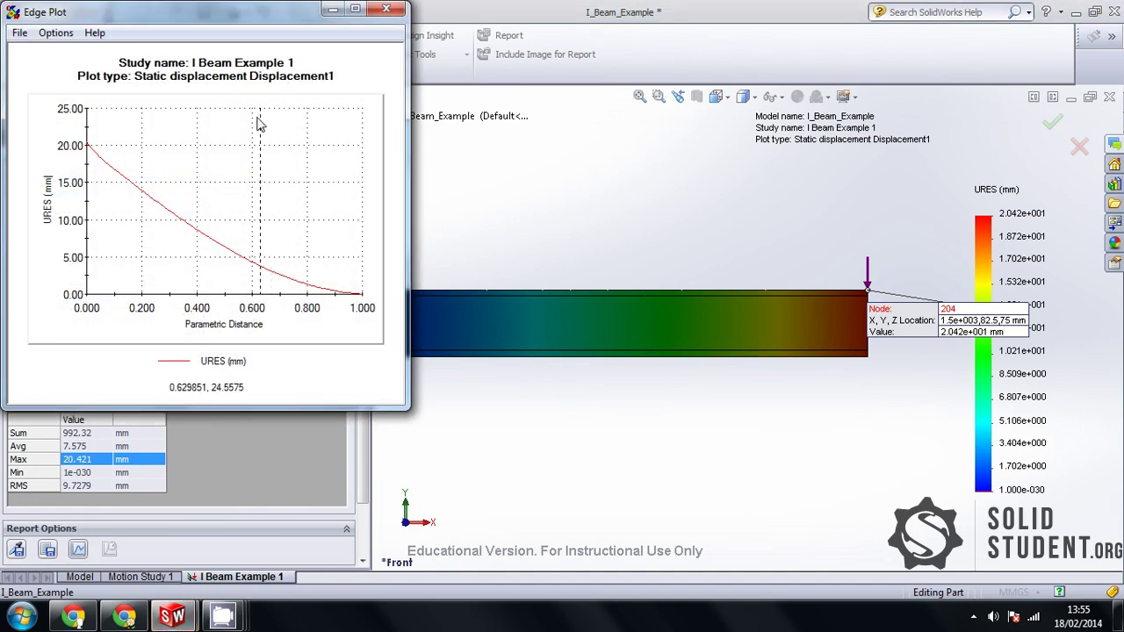